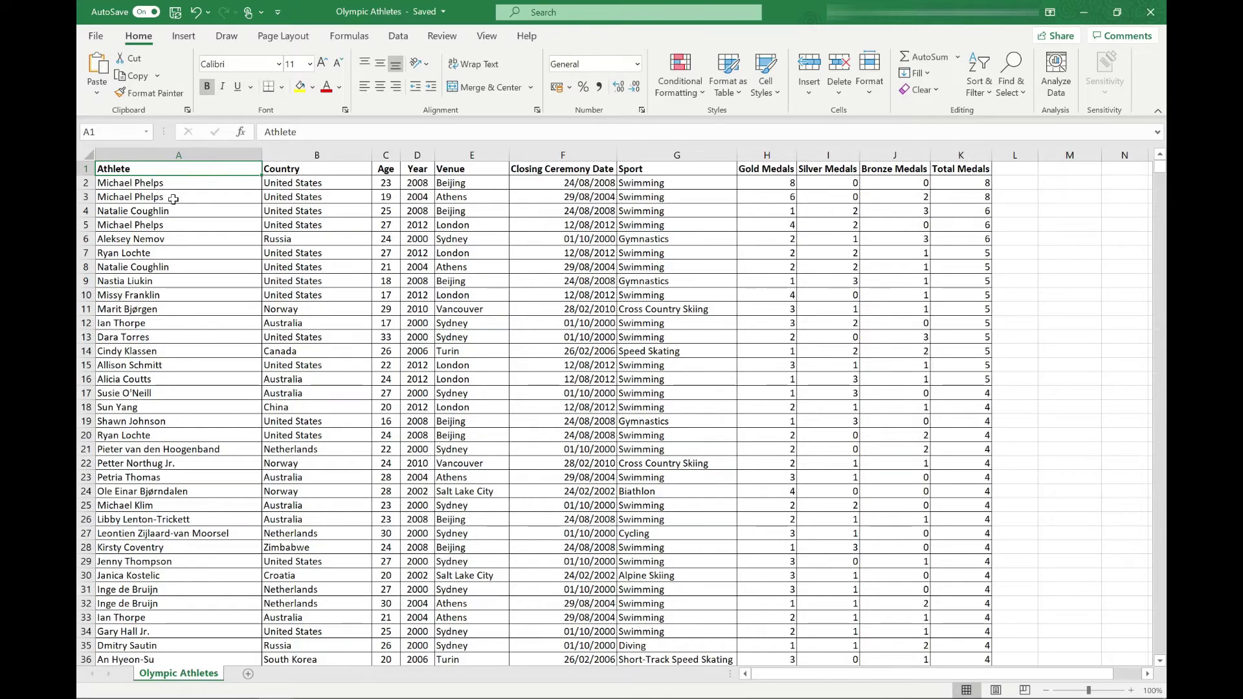
Sort the athlete table A to Z by the Athlete name column
left_click(208, 238)
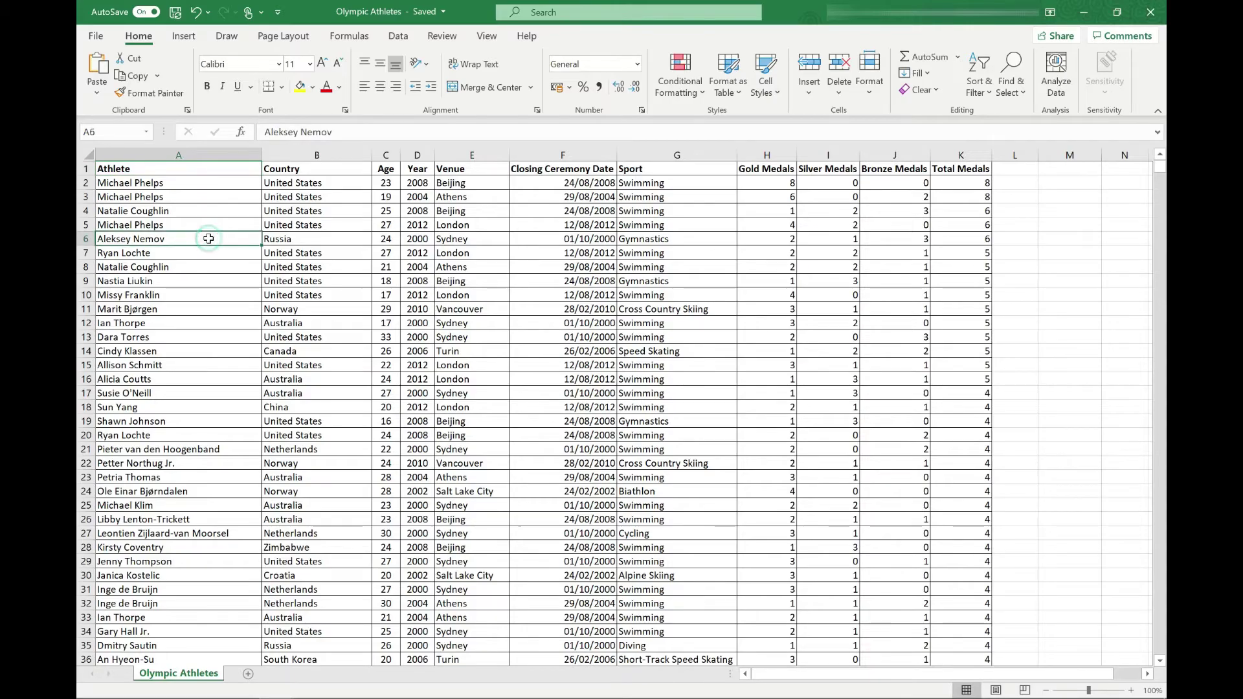
left_click(187, 362)
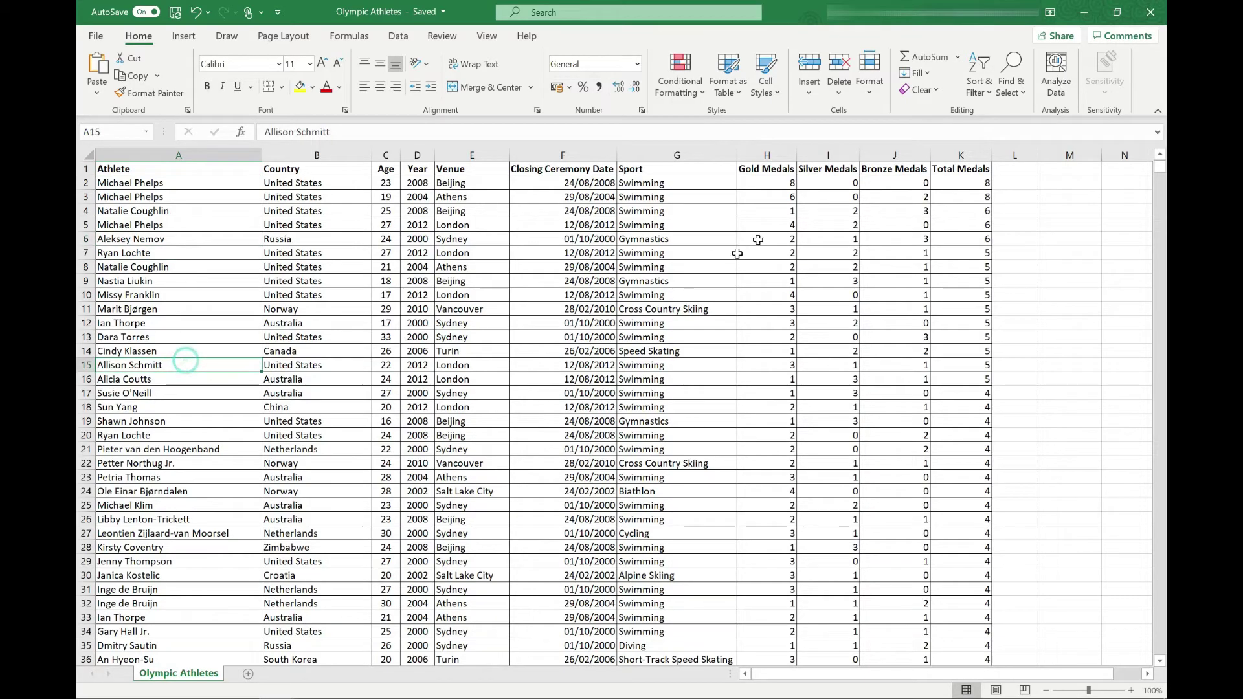
left_click(979, 92)
left_click(995, 120)
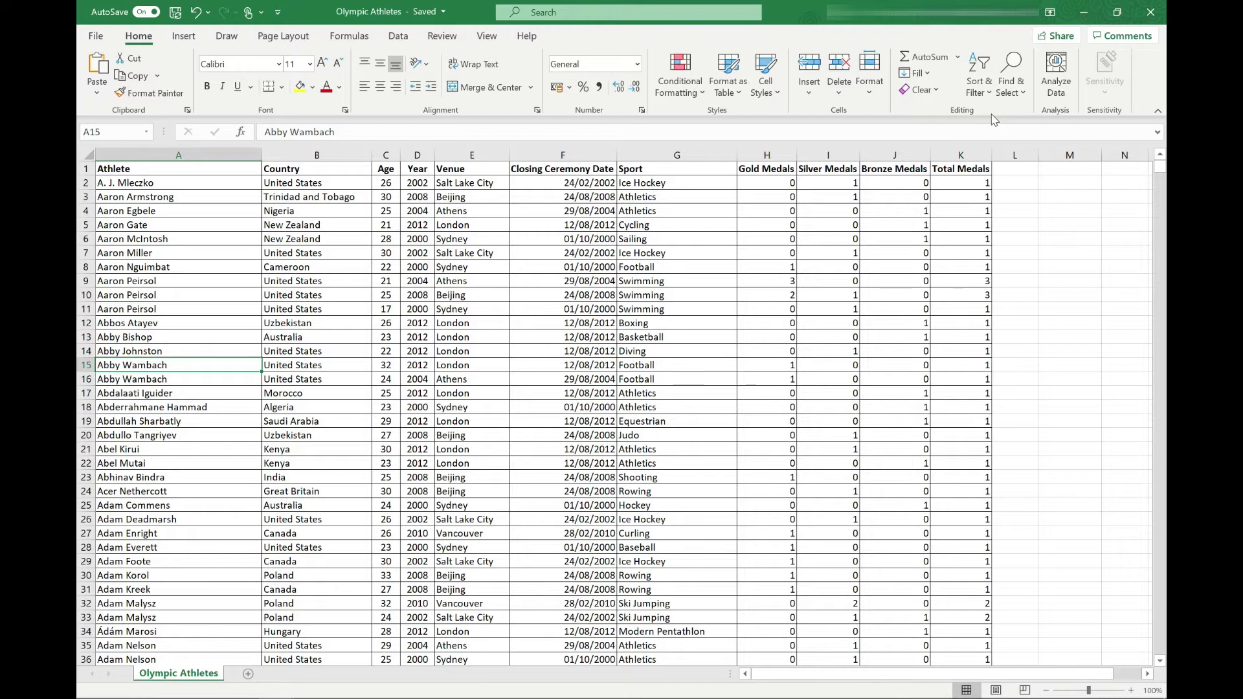
left_click(984, 95)
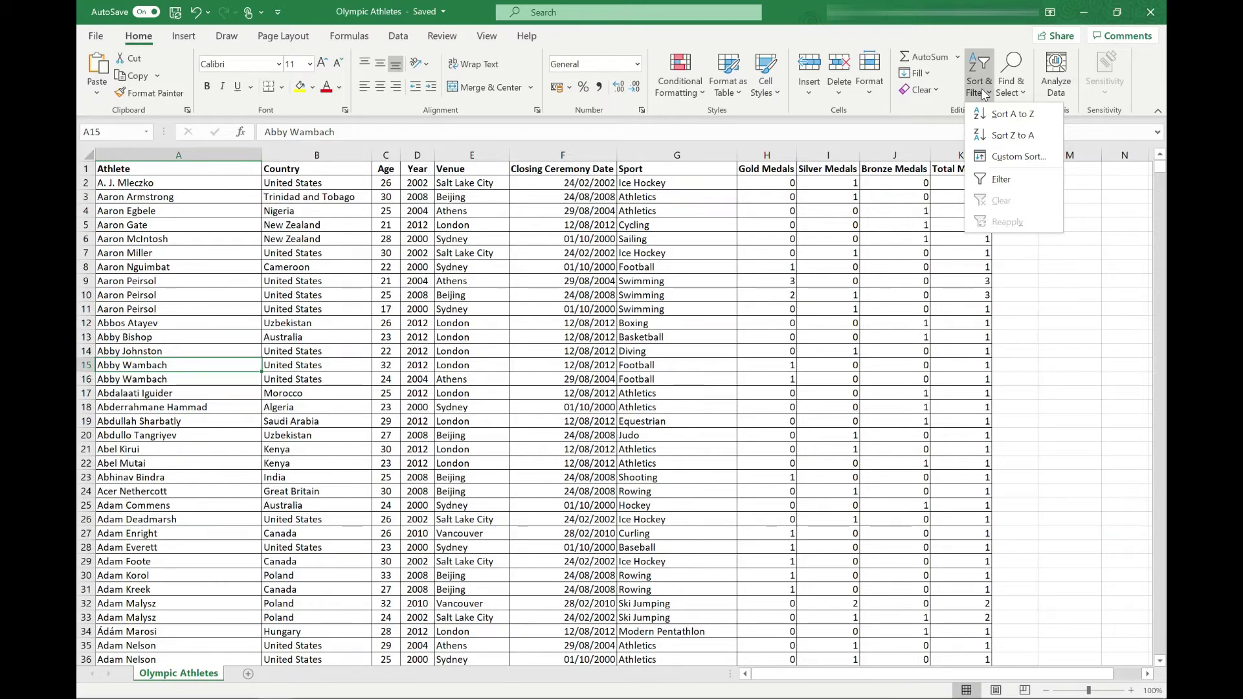
Review the number sort choices for Age, then the date sort choices for Closing Ceremony Date
left_click(383, 273)
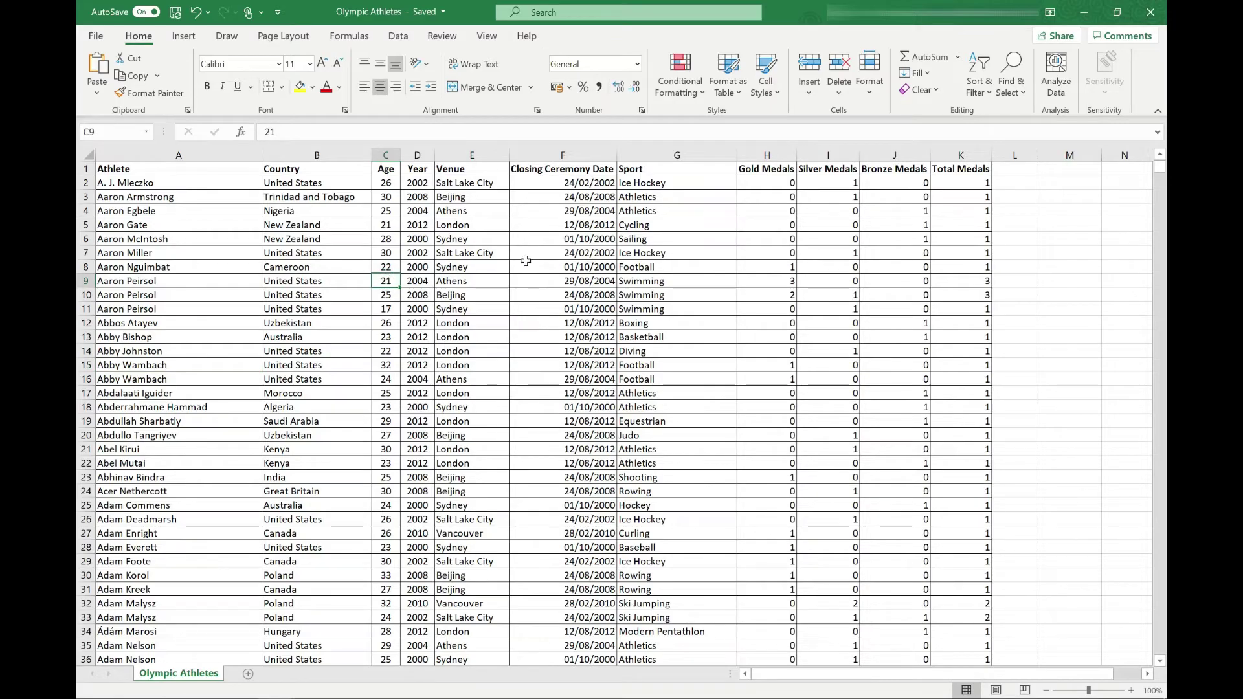
left_click(980, 87)
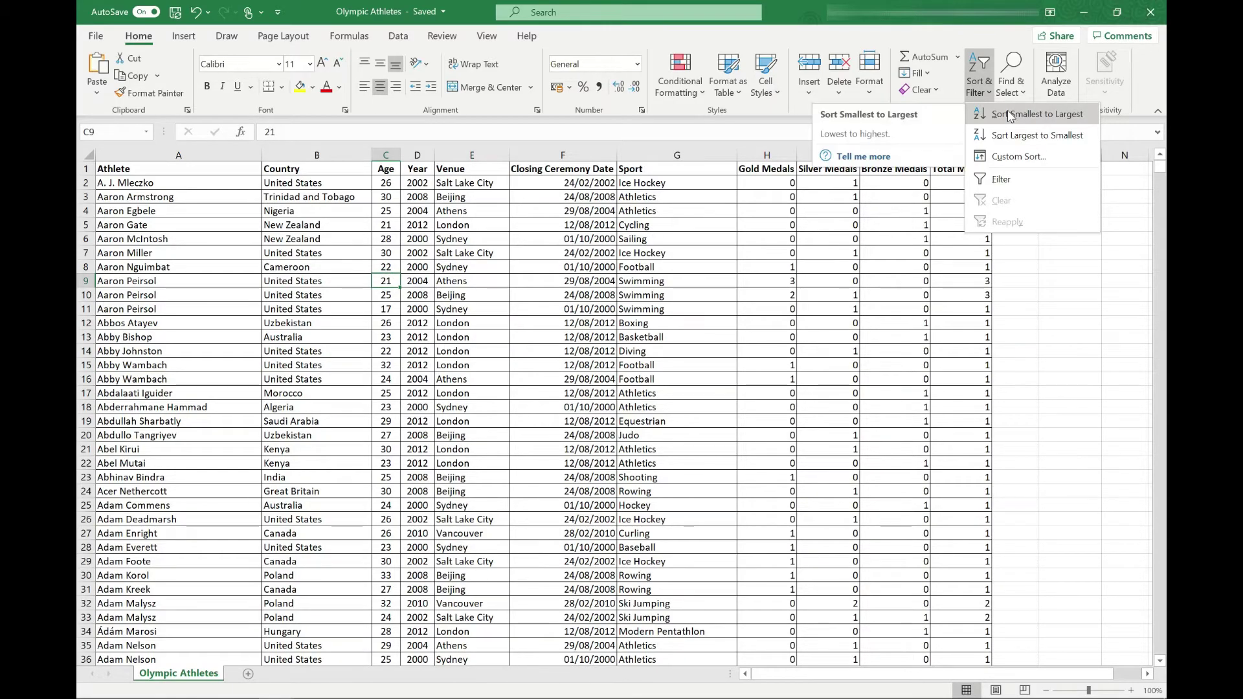
left_click(556, 206)
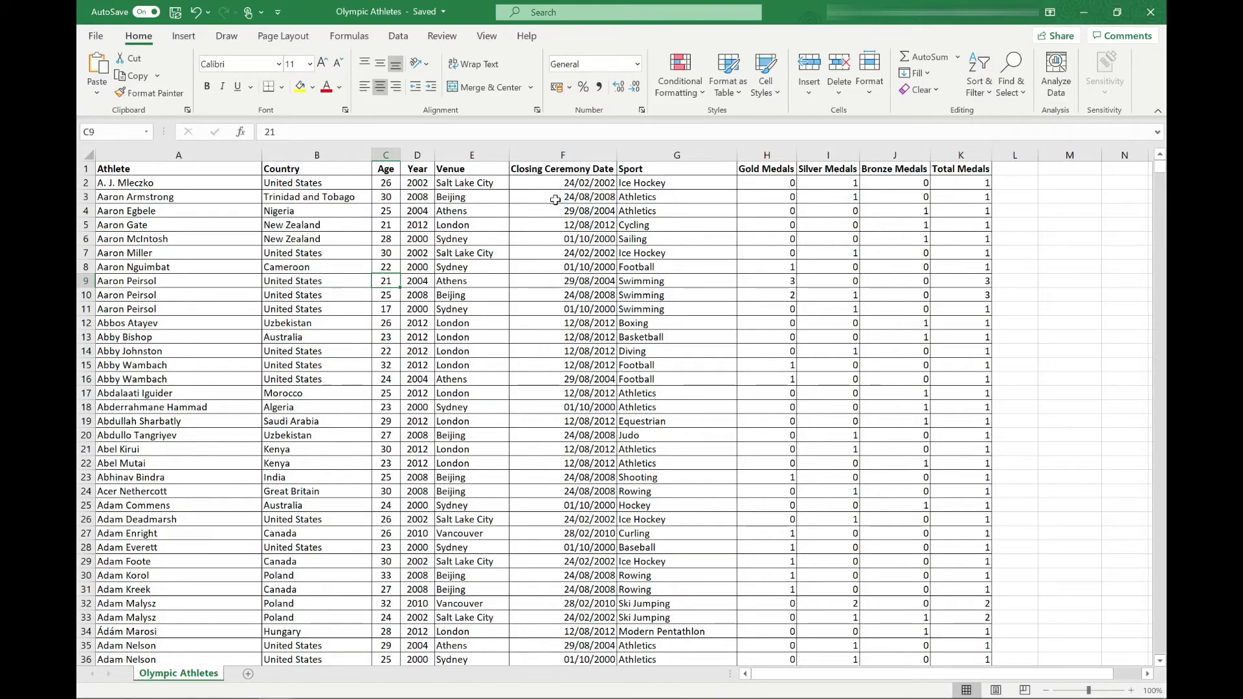
left_click(556, 200)
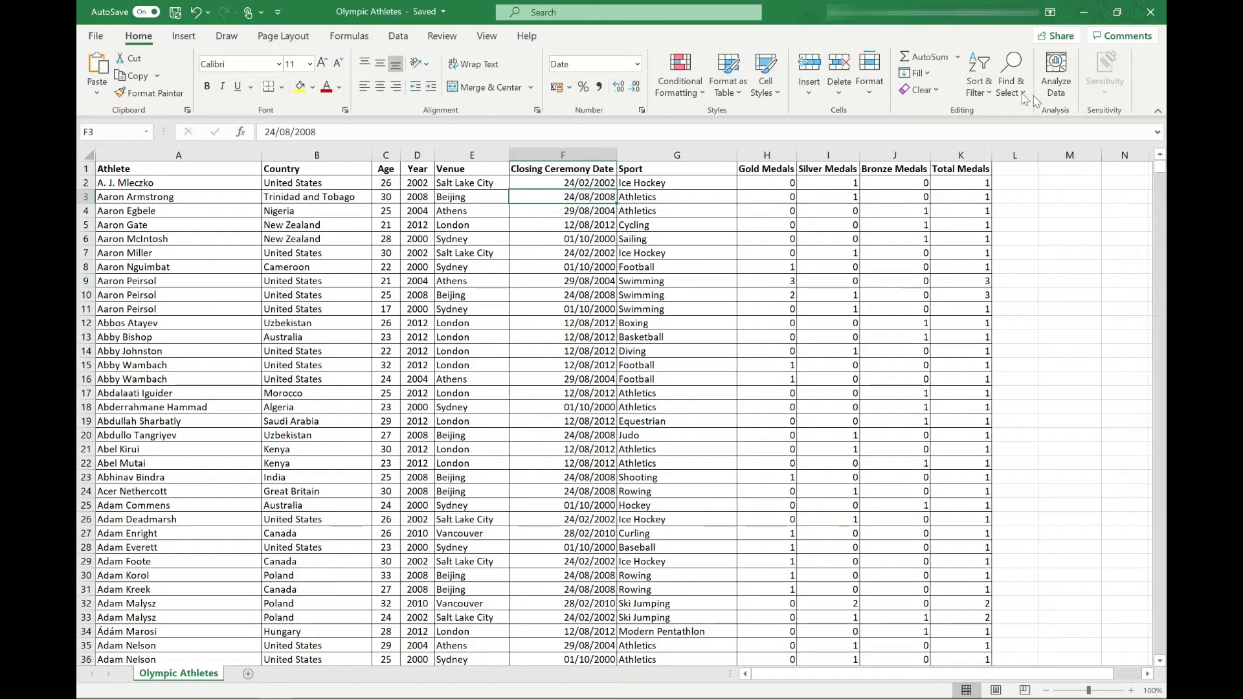
left_click(992, 92)
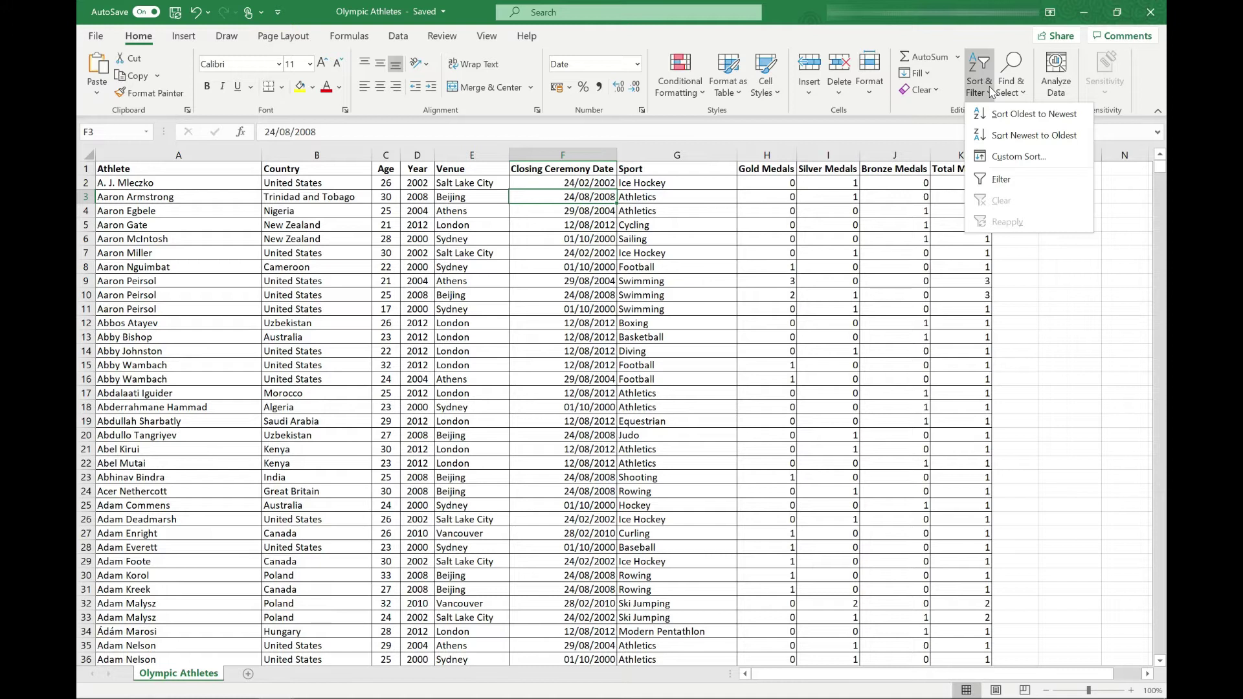
Open Custom Sort and inspect its Sort by, Sort On and Order lists, keeping A to Z
left_click(1006, 155)
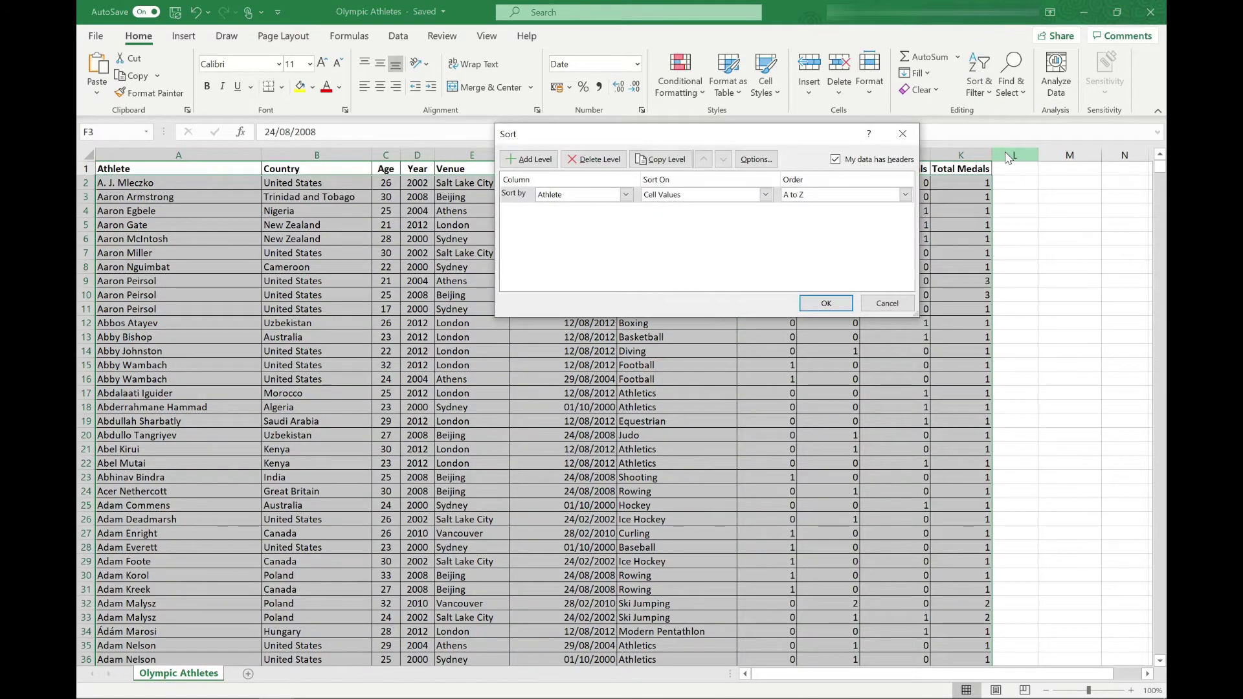
left_click(627, 194)
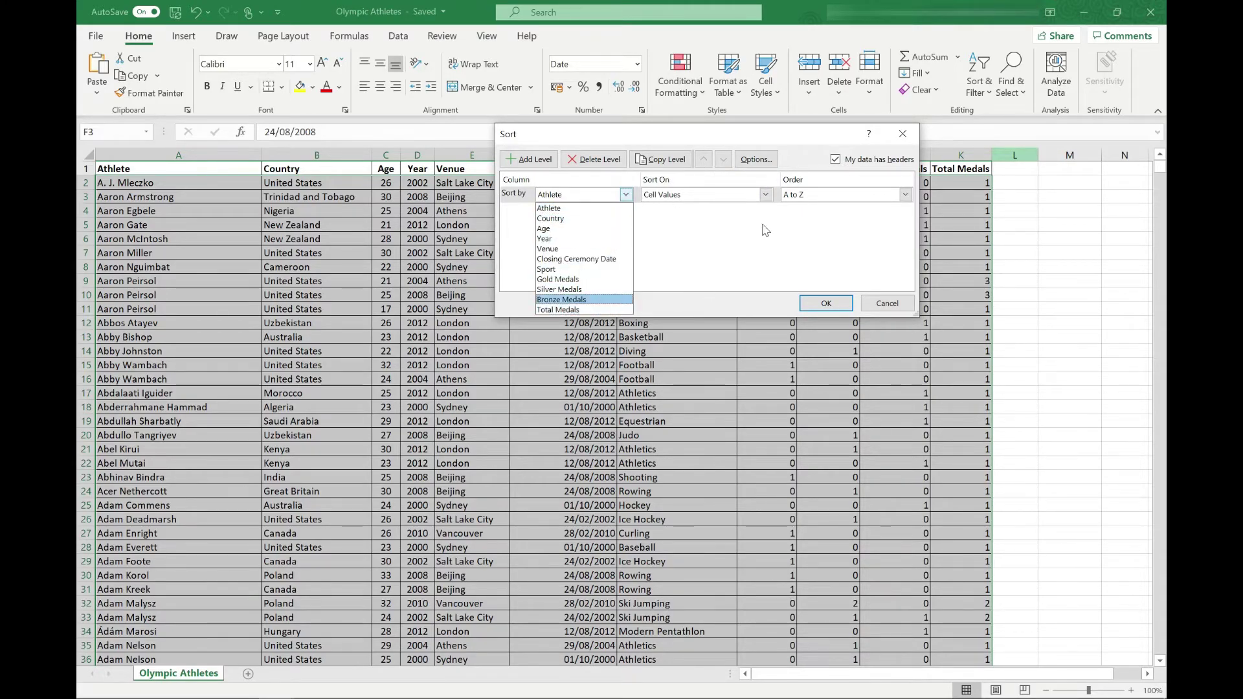
left_click(765, 194)
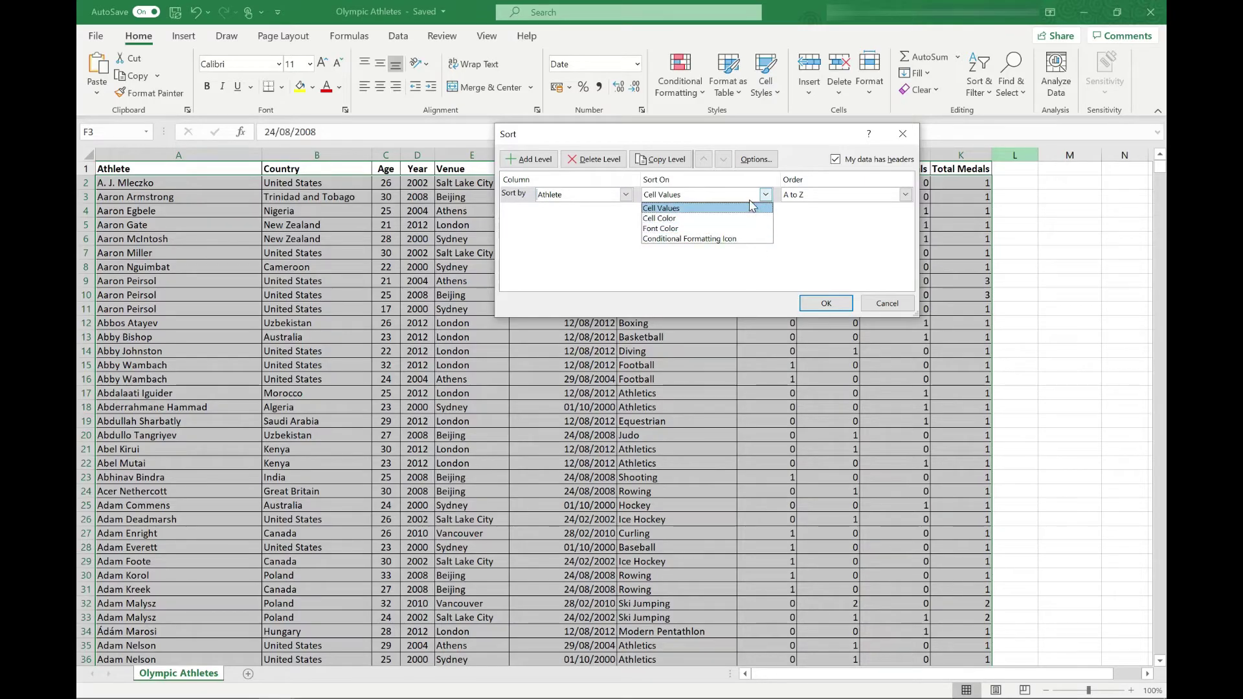
left_click(905, 195)
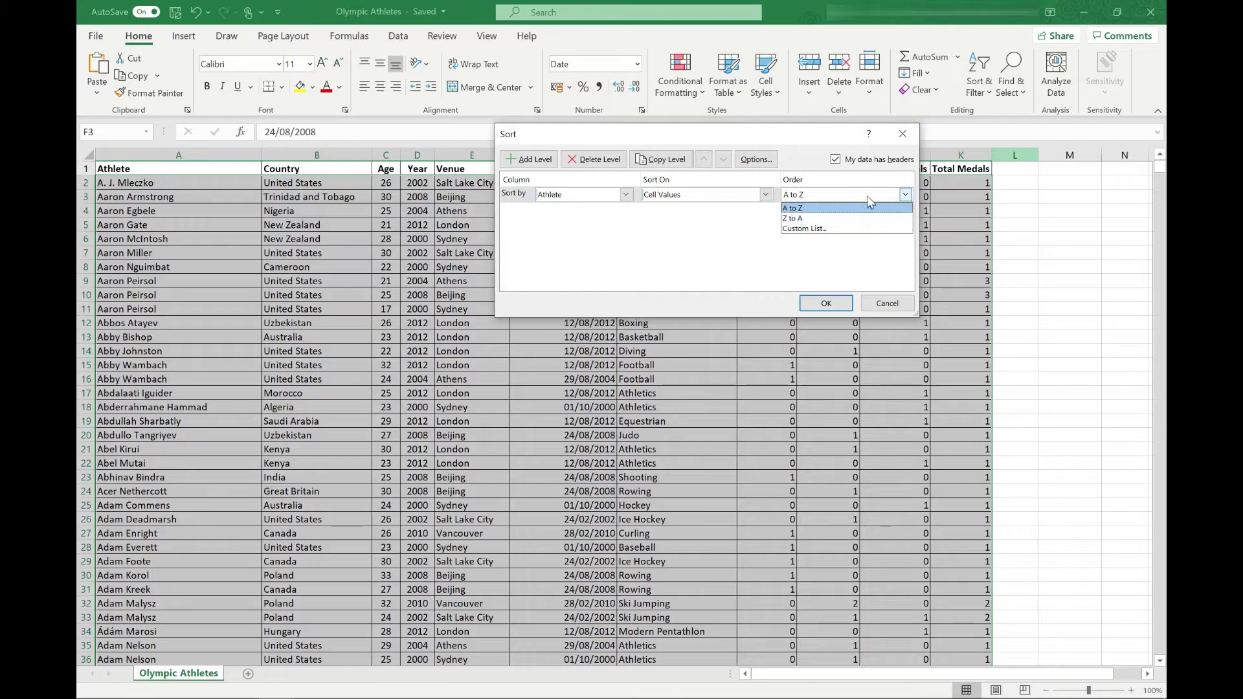
left_click(872, 253)
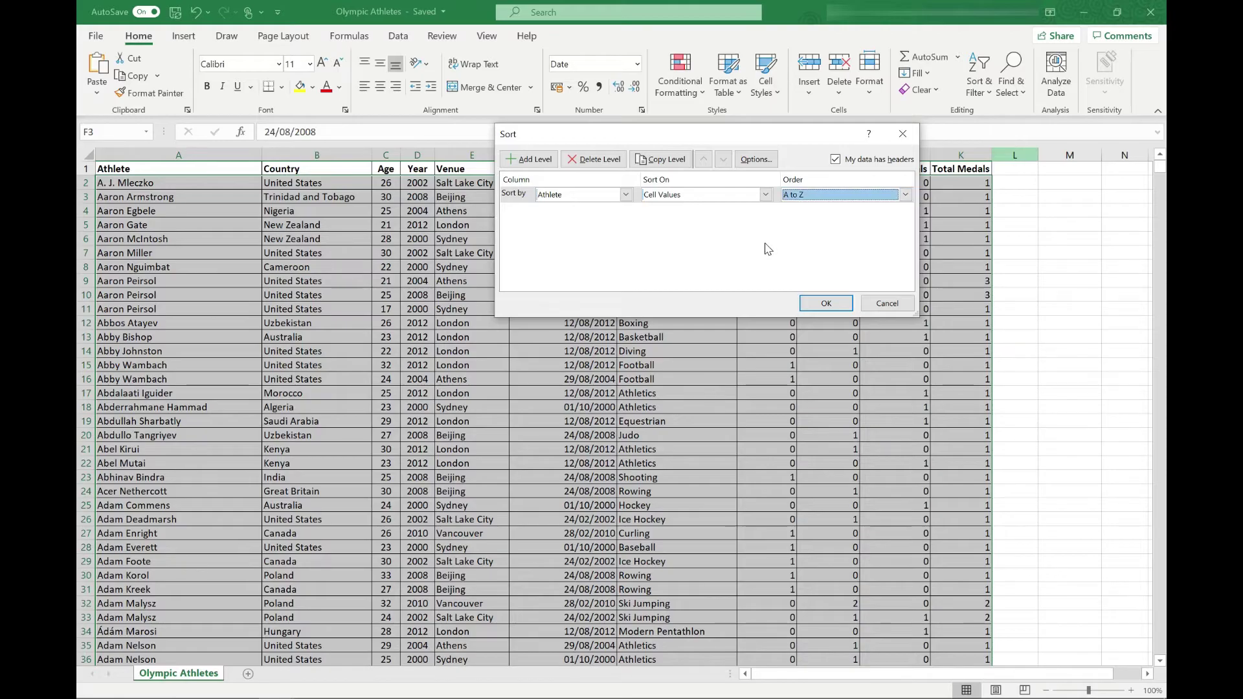
Apply a custom sort by Country, with a second level Then by Athlete
left_click(626, 194)
left_click(601, 217)
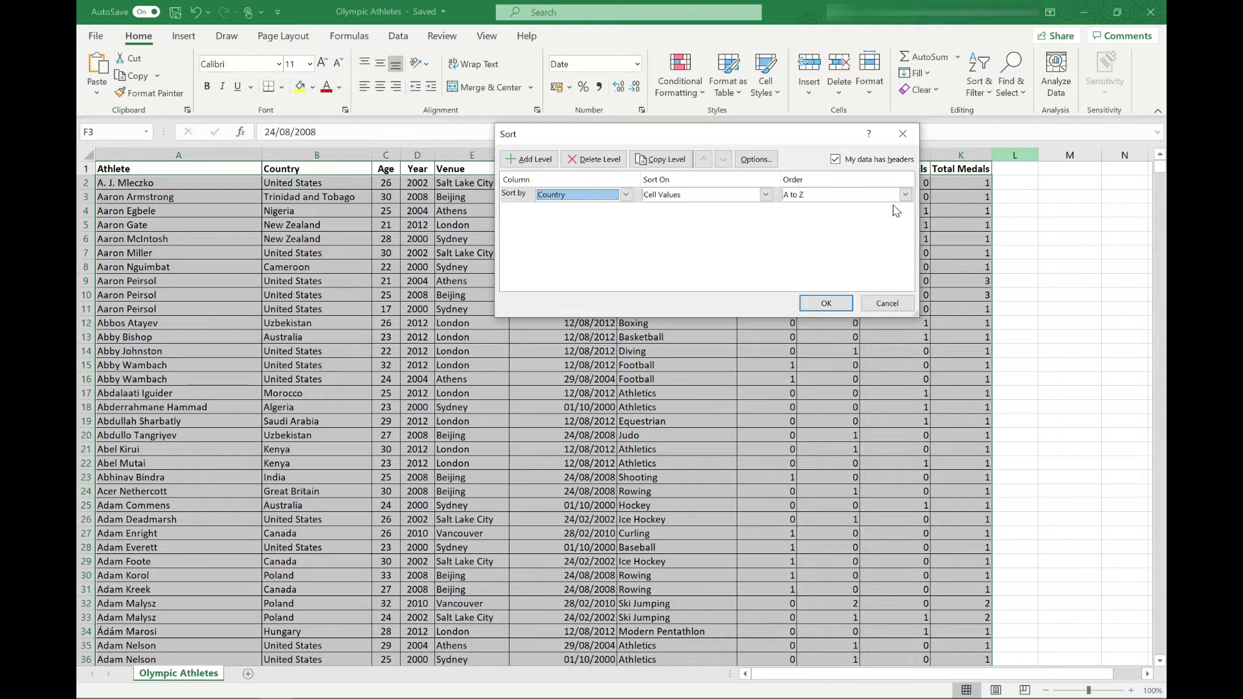
left_click(529, 159)
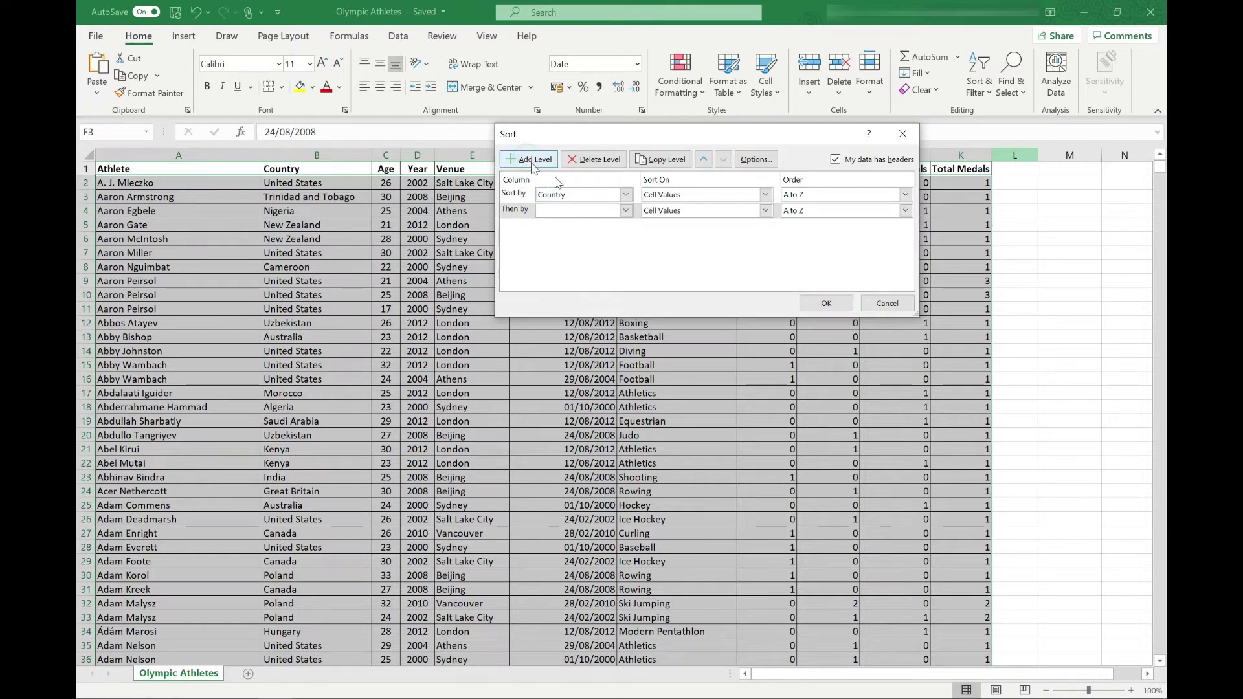
left_click(625, 210)
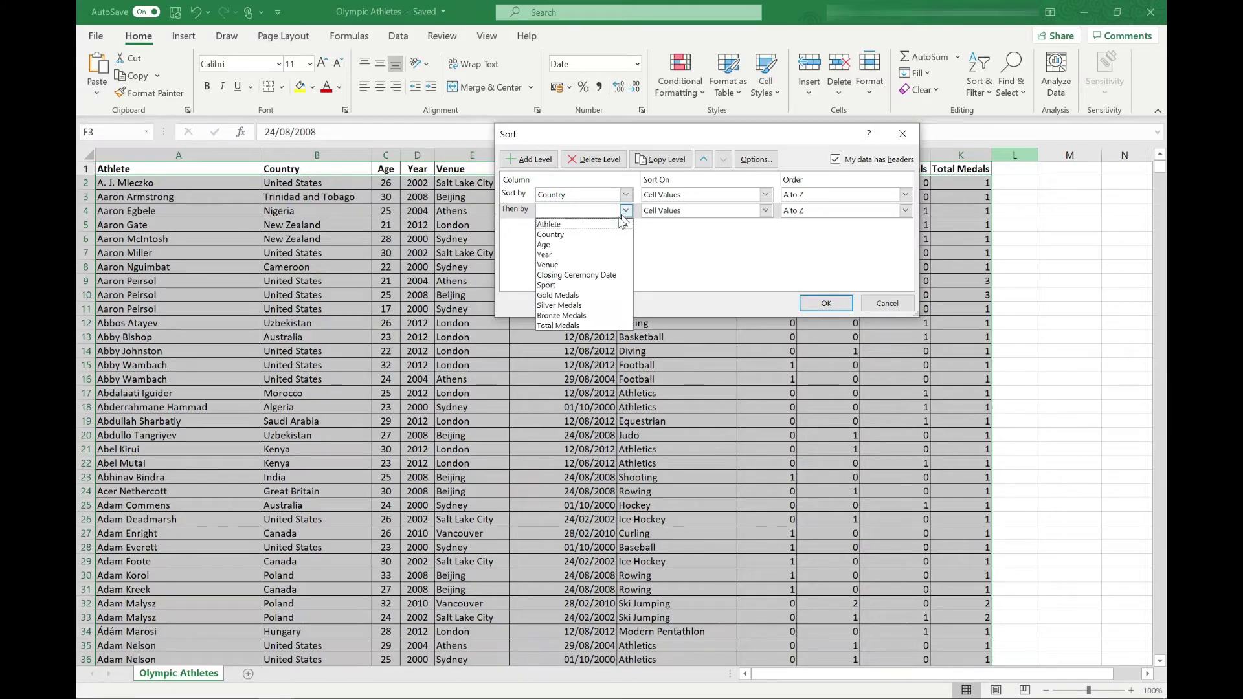
left_click(609, 225)
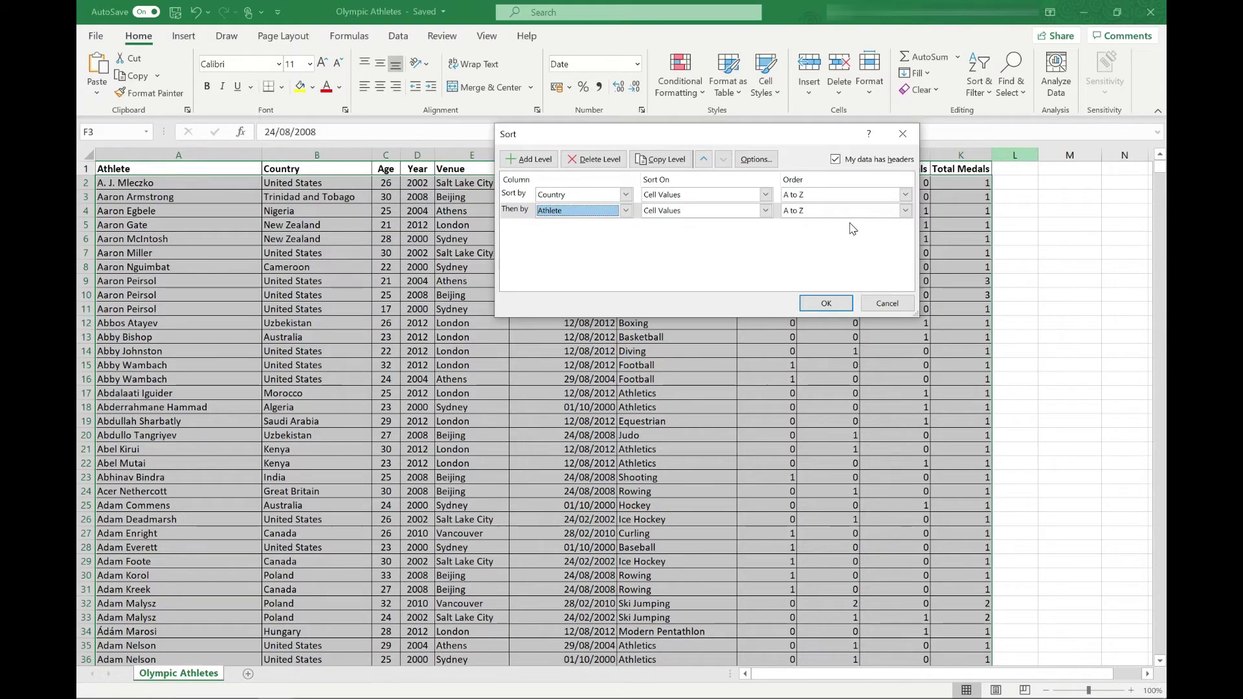
left_click(826, 303)
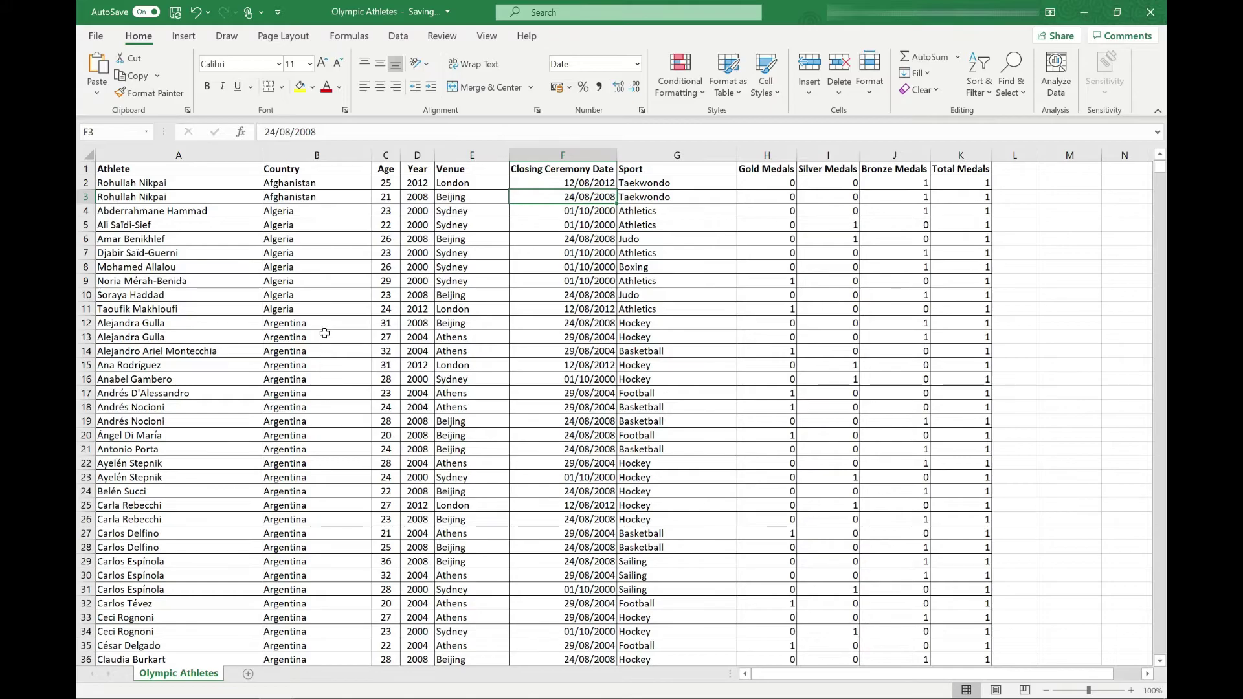
Enable Filter on the athlete table from cell B10
left_click(331, 296)
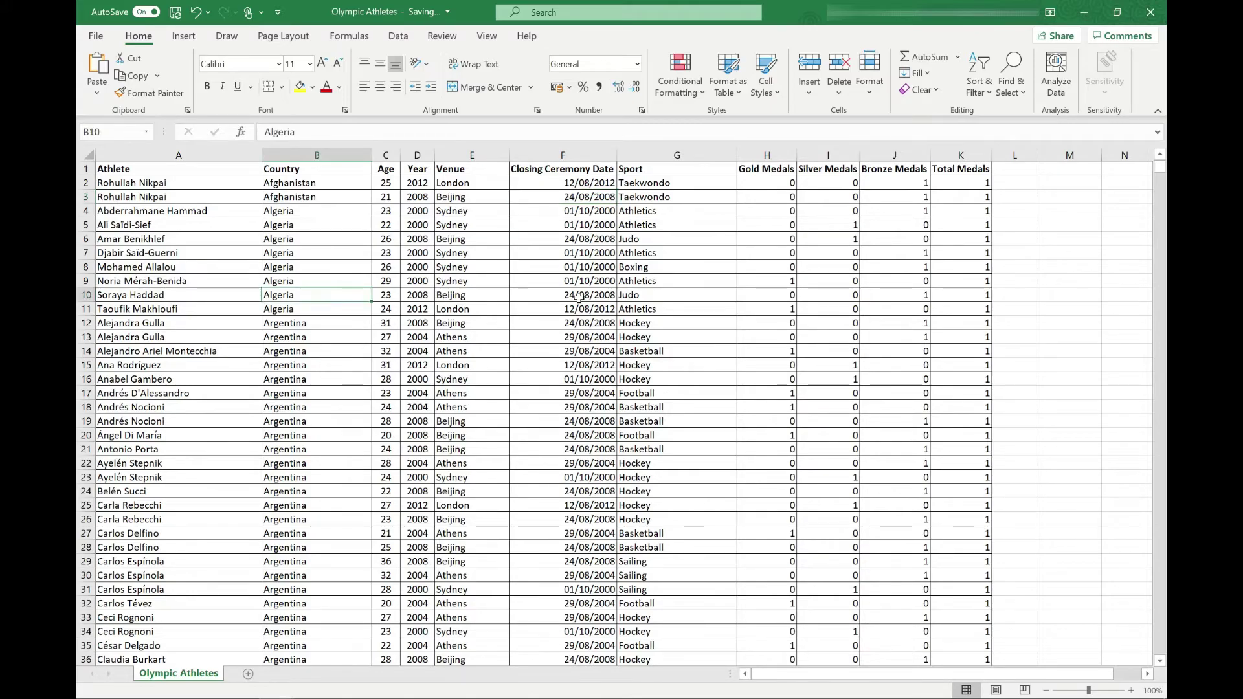
left_click(975, 90)
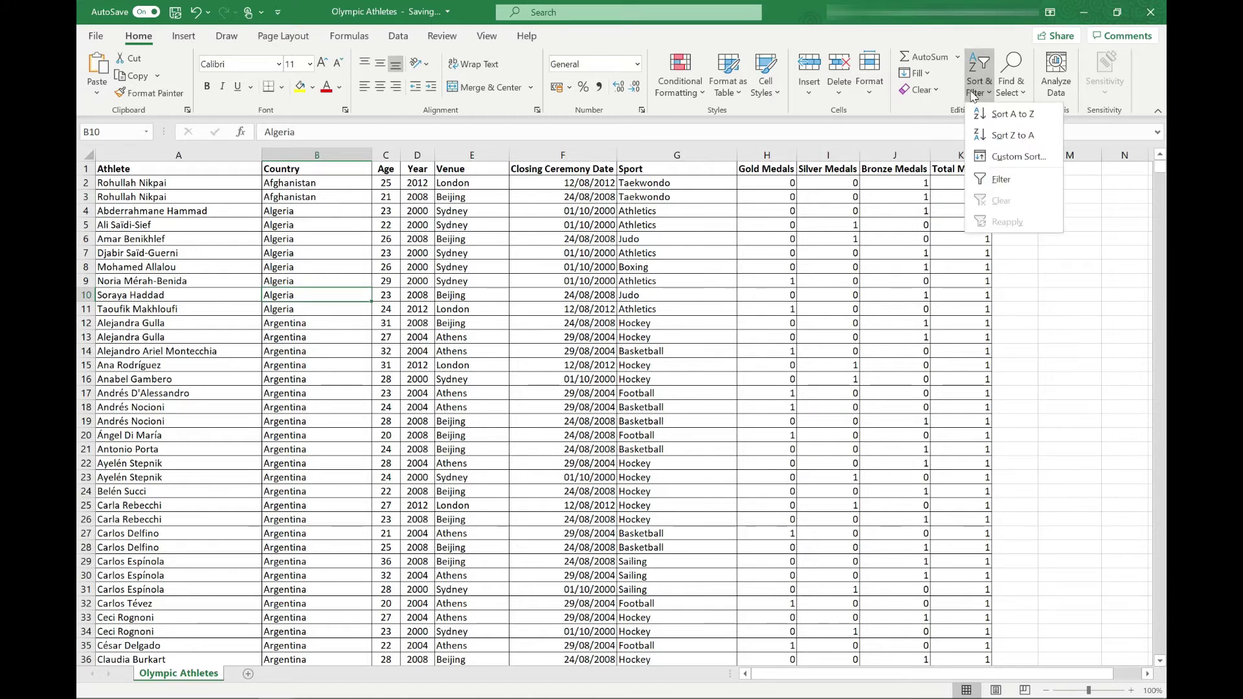
left_click(1007, 184)
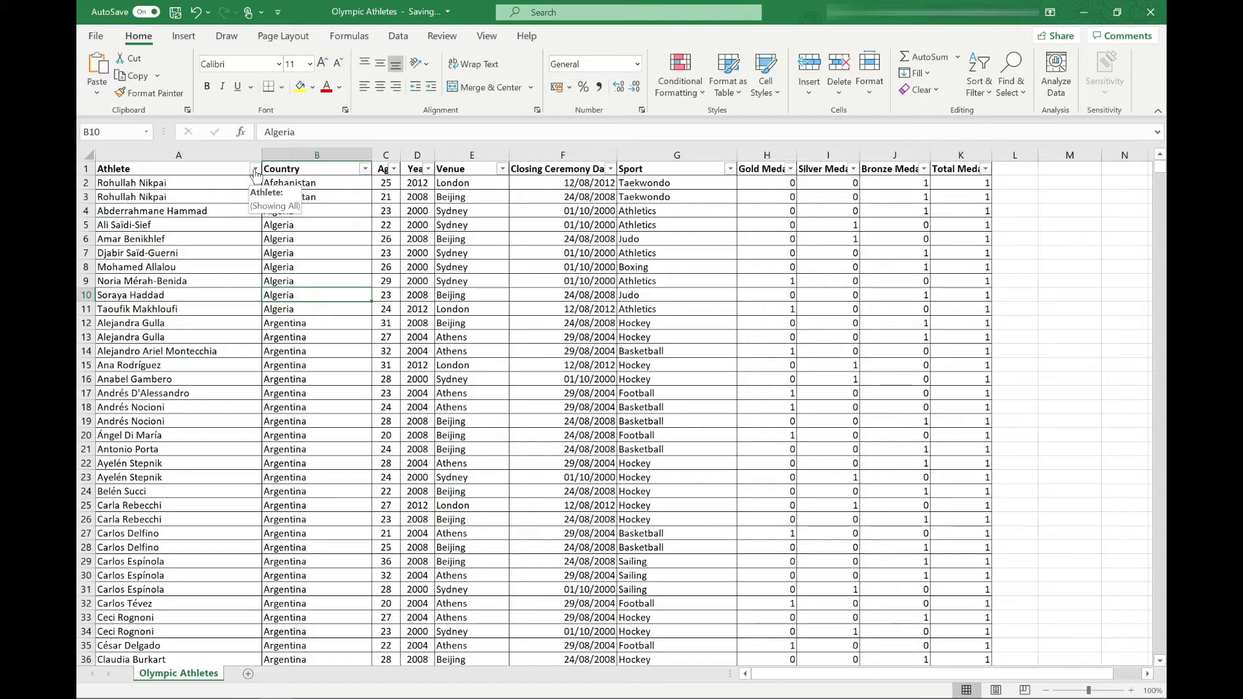
left_click(255, 170)
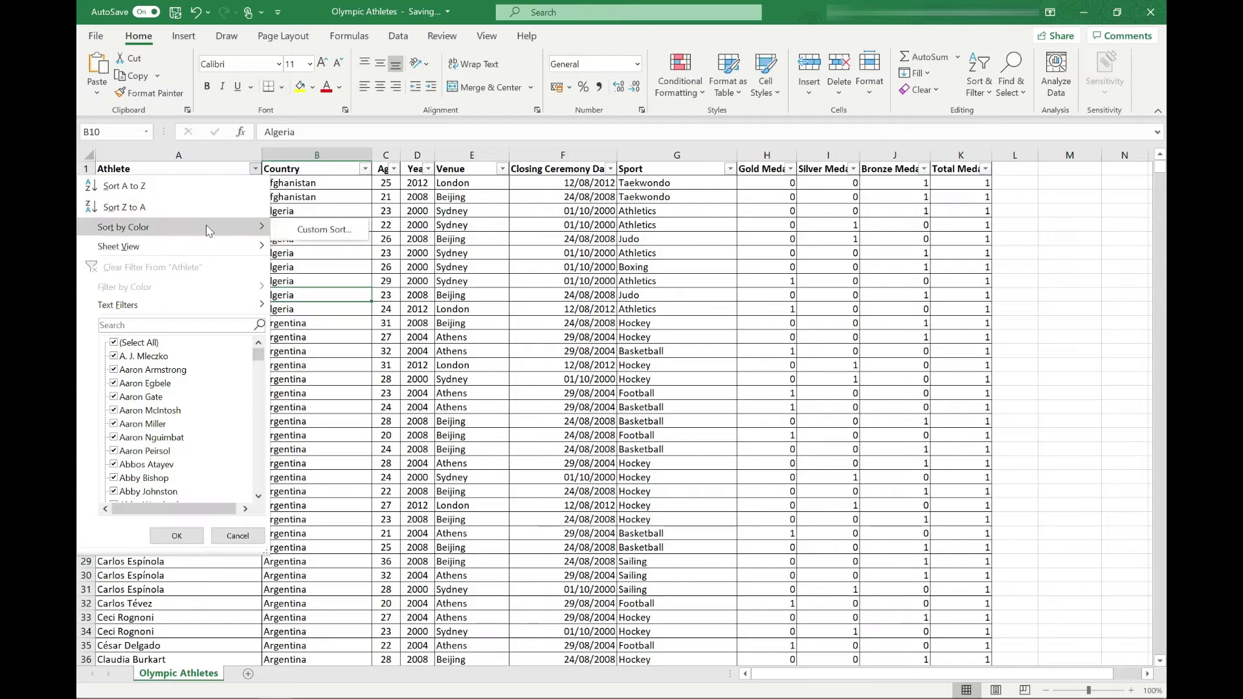
mouse_move(175, 227)
left_click(320, 230)
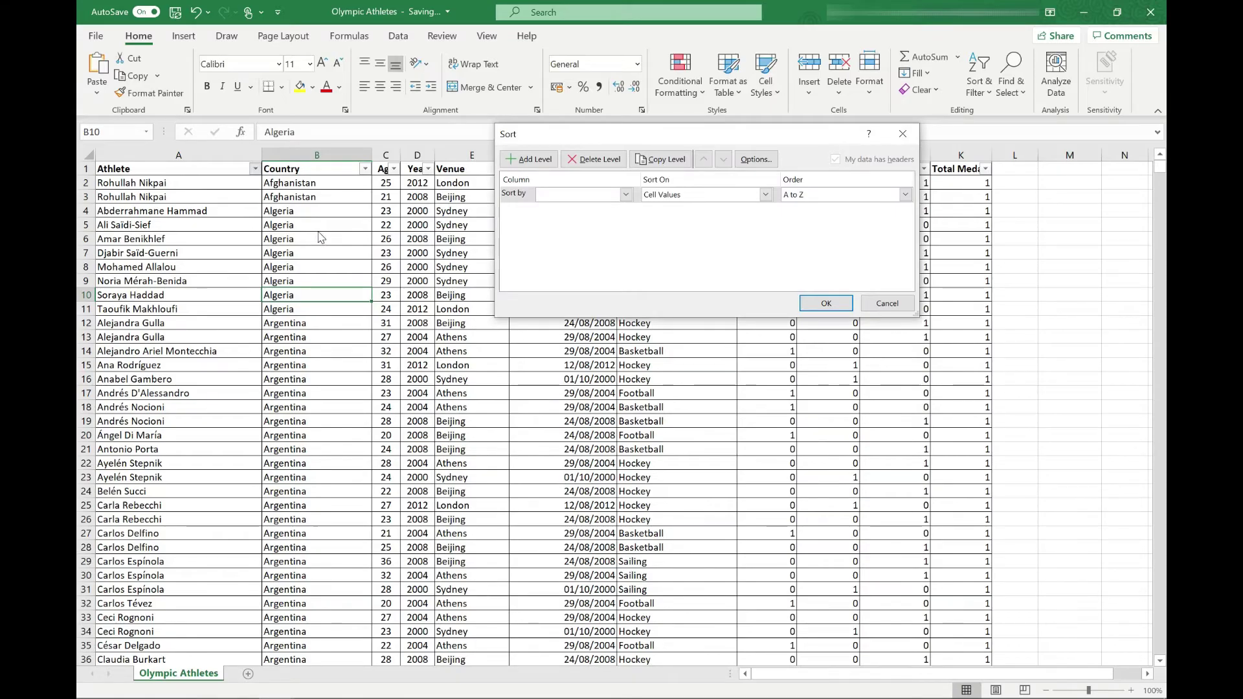
key("Escape")
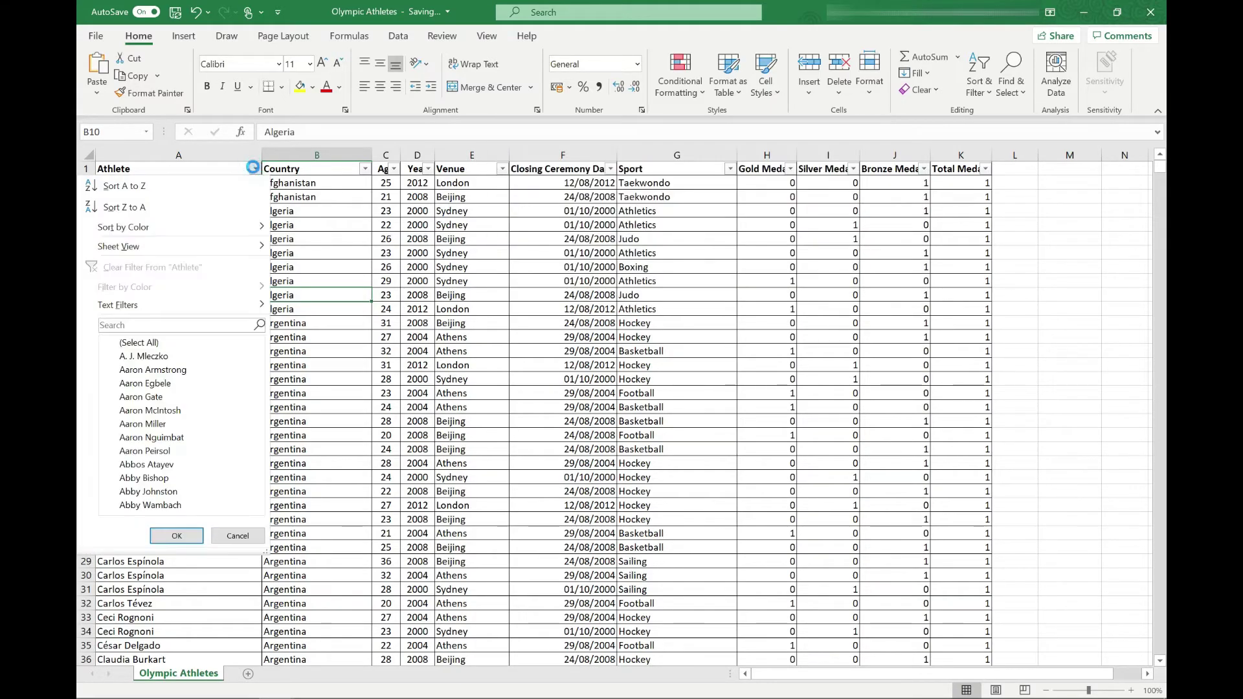
Search the Athlete filter for 'hoy' and leave only Chris Hoy ticked
left_click(255, 168)
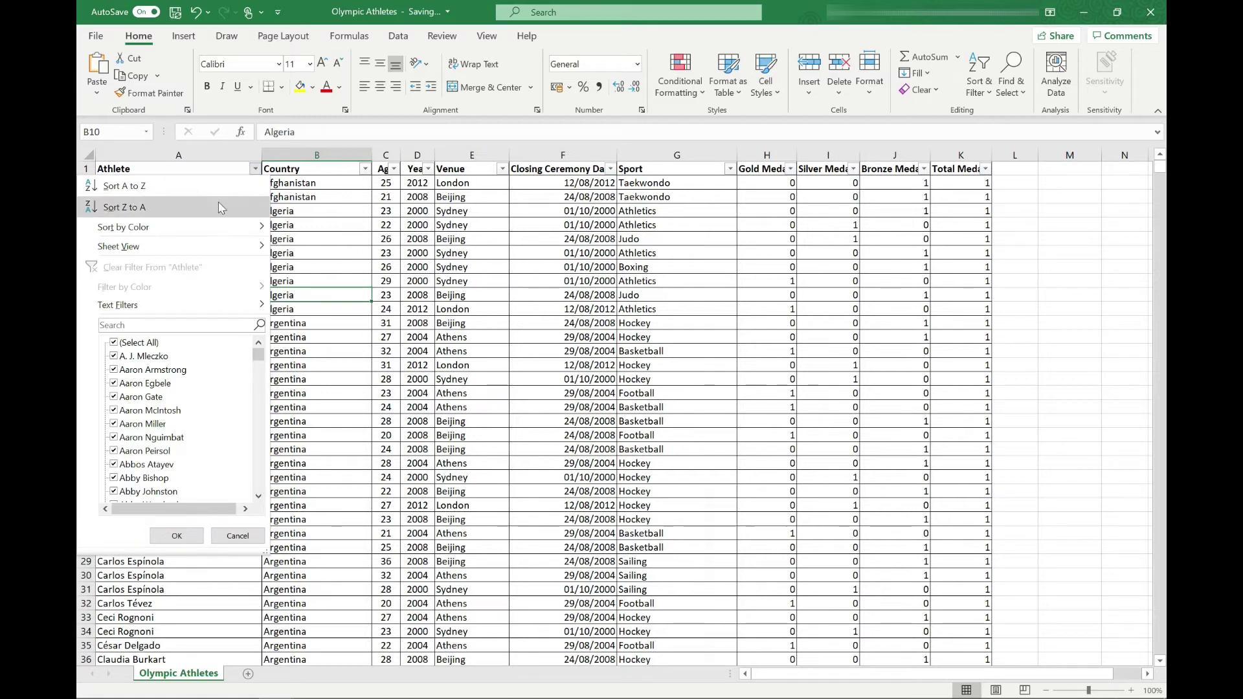
left_click(168, 325)
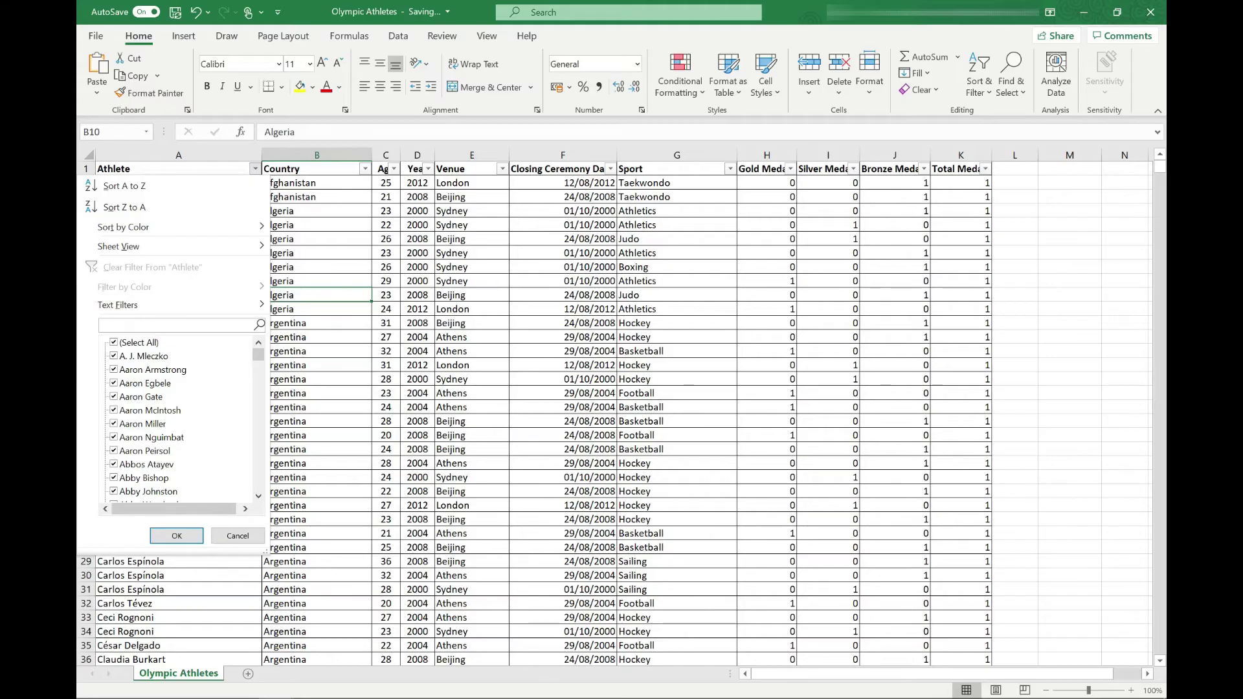
type("ho")
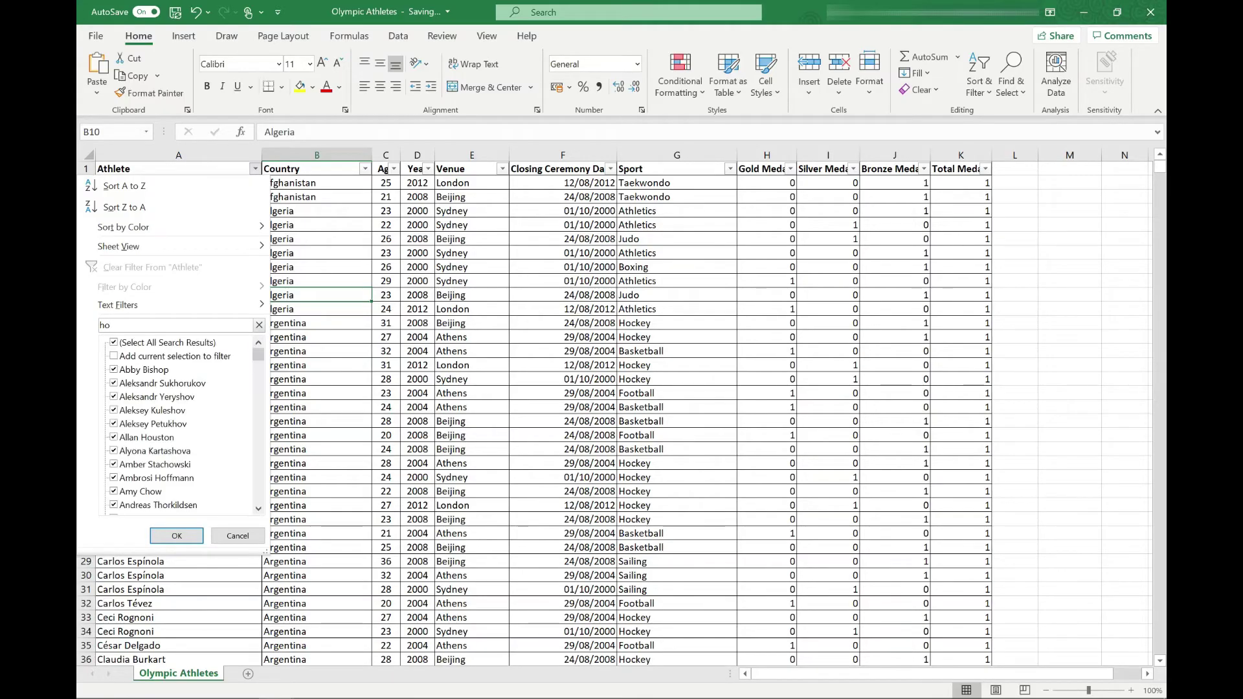
type("y")
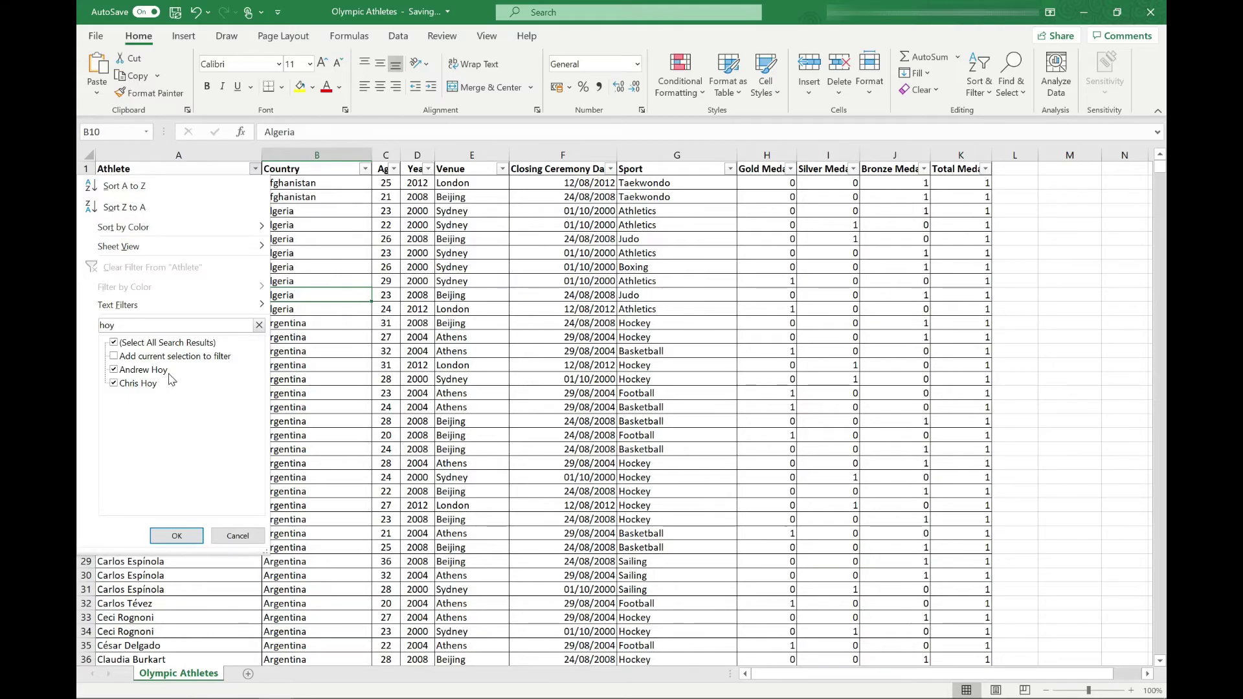
left_click(114, 369)
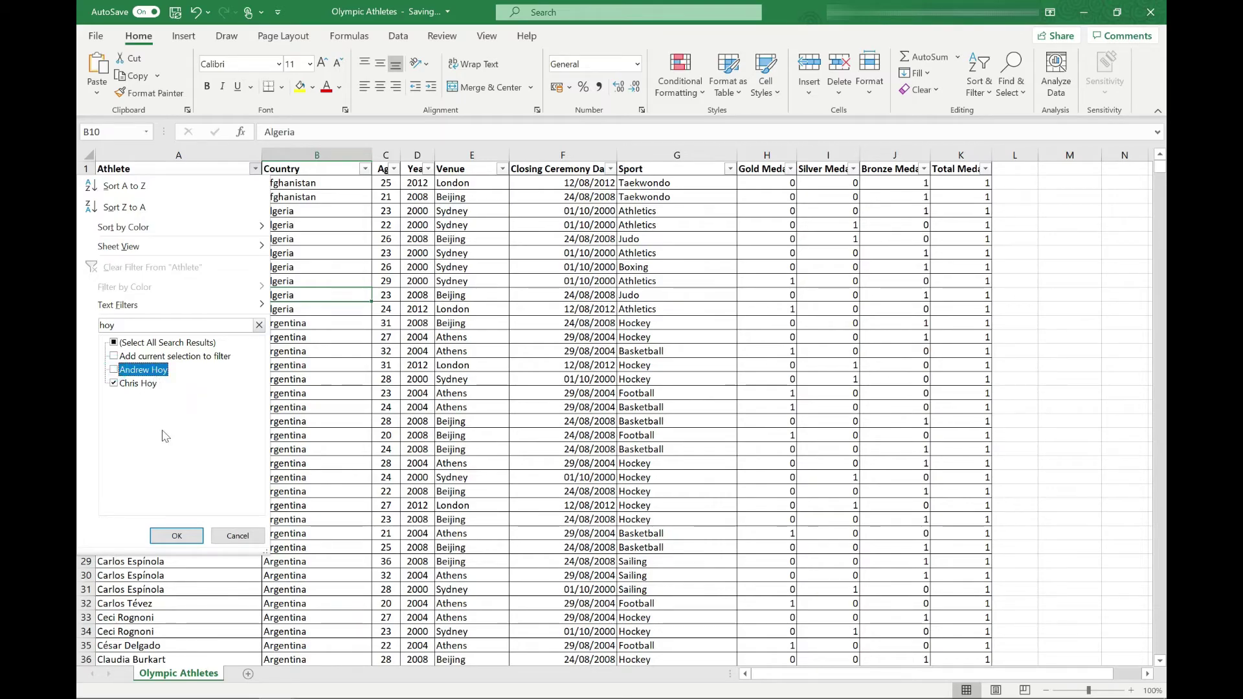
Apply the Chris Hoy filter (4 of 8613 records) and reopen the Athlete filter options
left_click(176, 536)
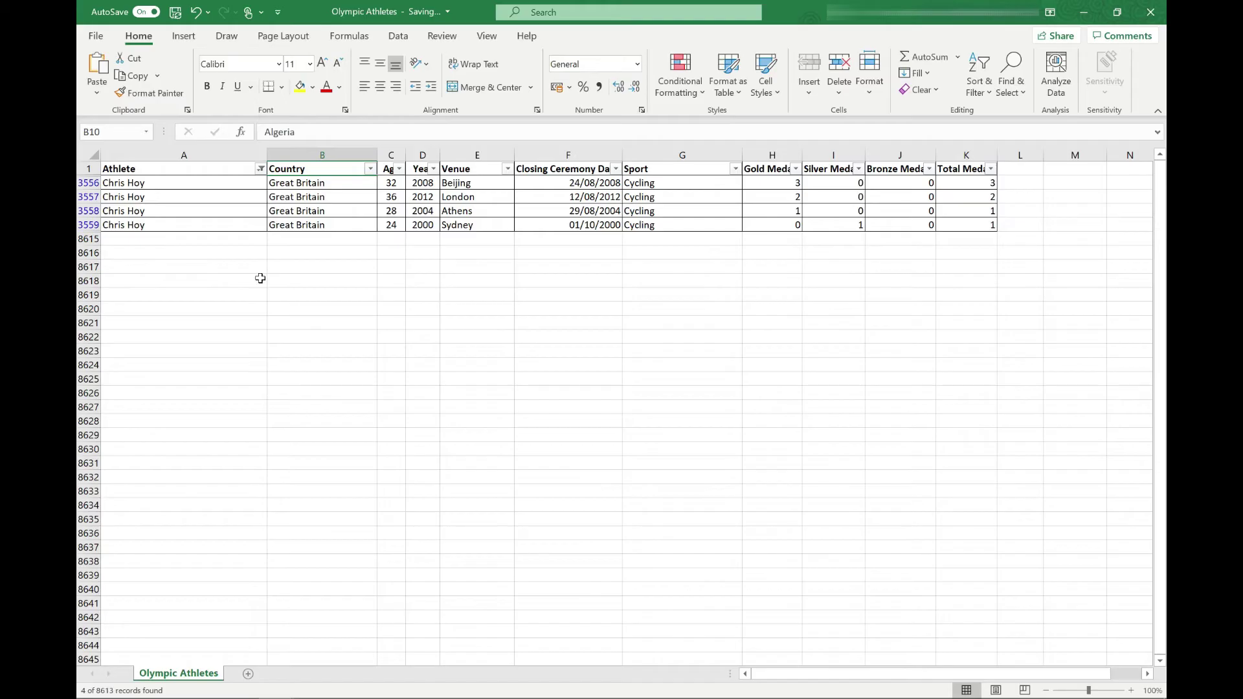
left_click(260, 170)
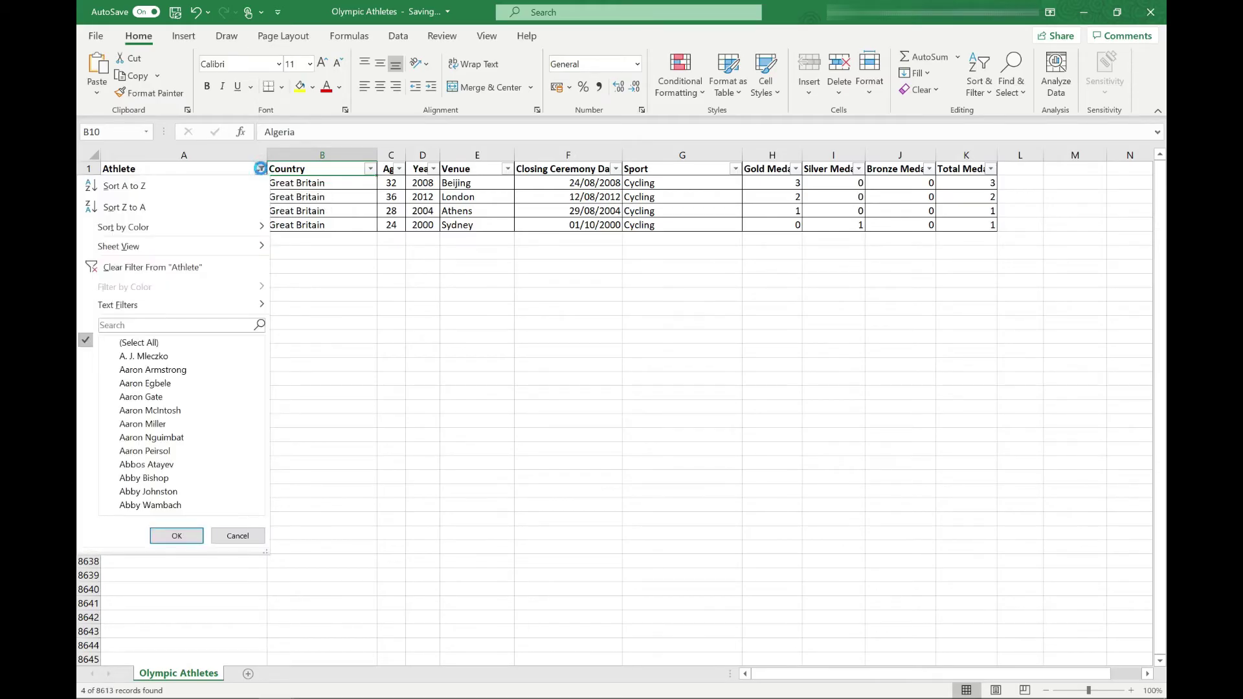
Clear the Athlete filter and filter Venue to Athens only, showing 1839 of 8613 records
left_click(174, 268)
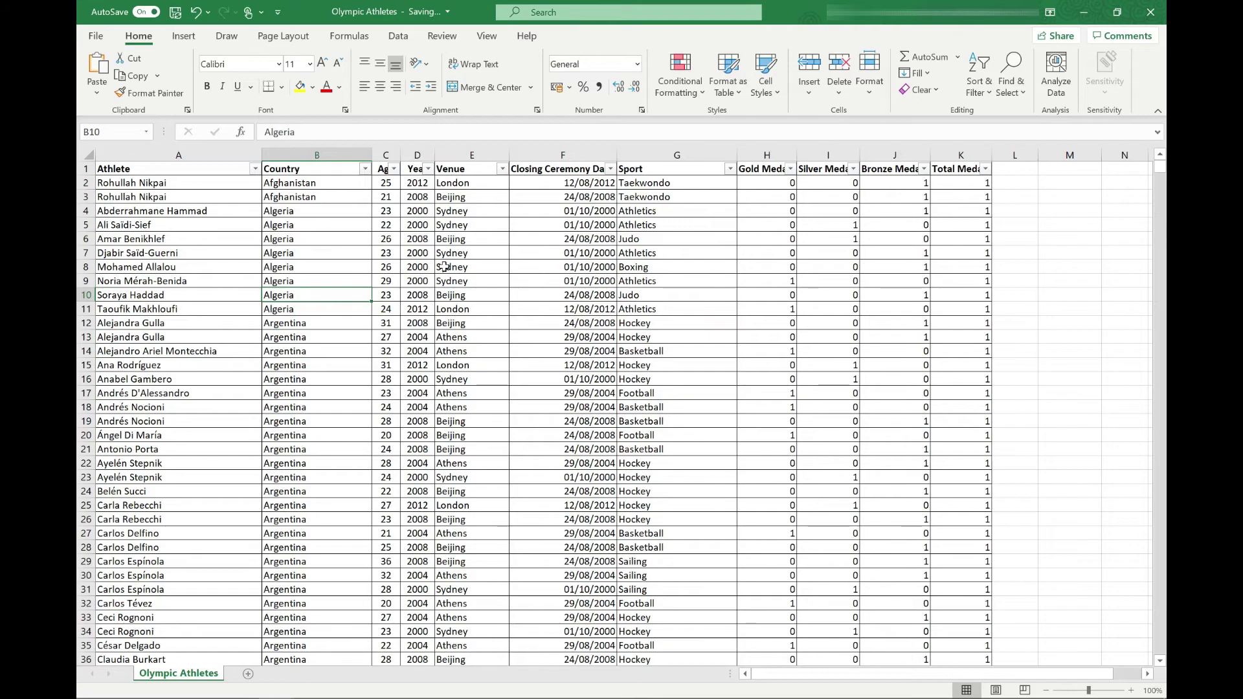
left_click(503, 170)
left_click(391, 343)
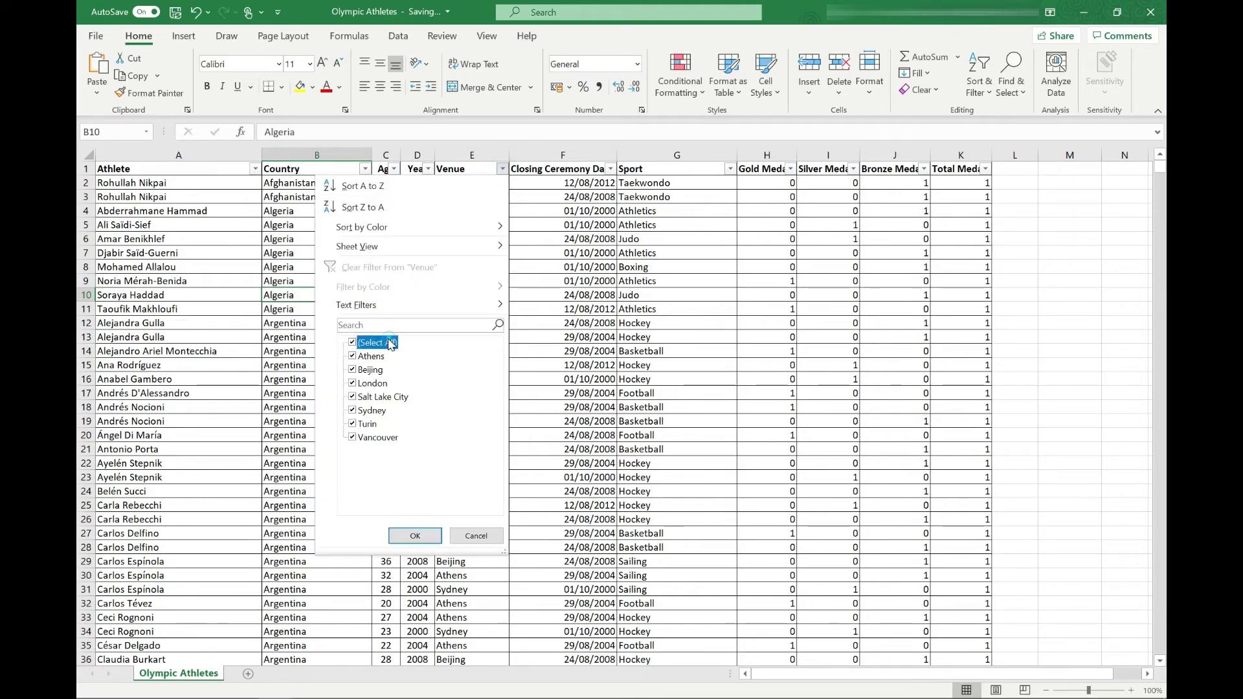
left_click(370, 357)
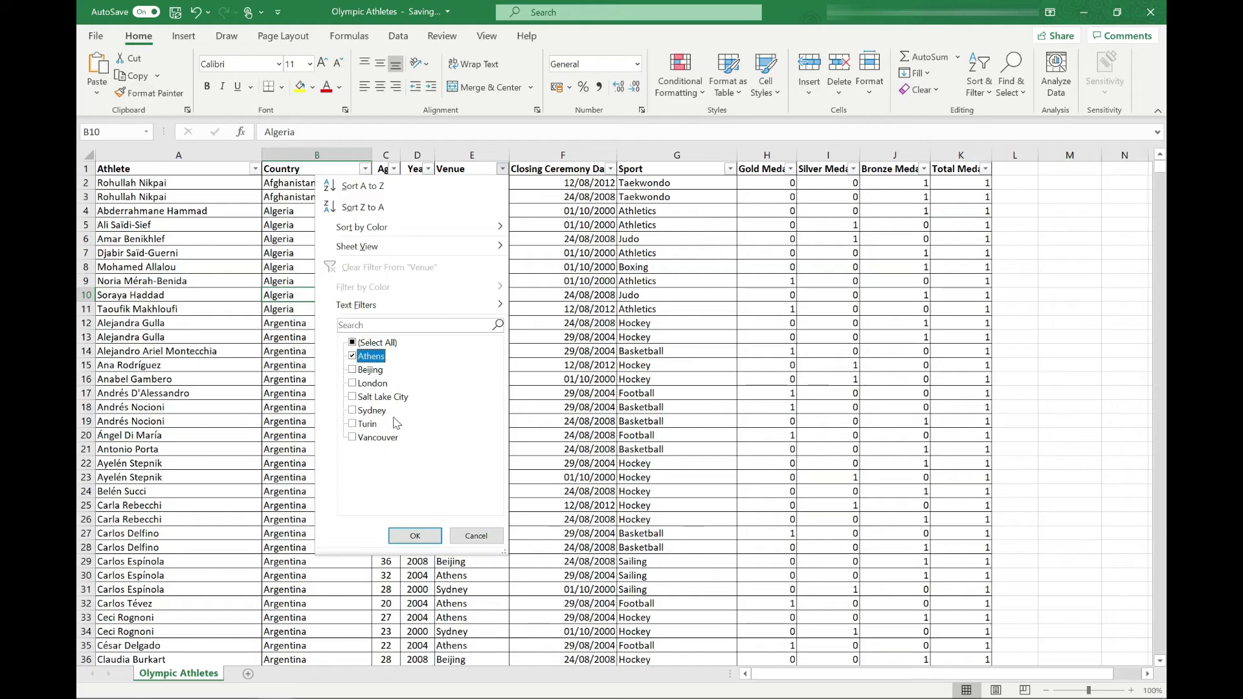
left_click(409, 536)
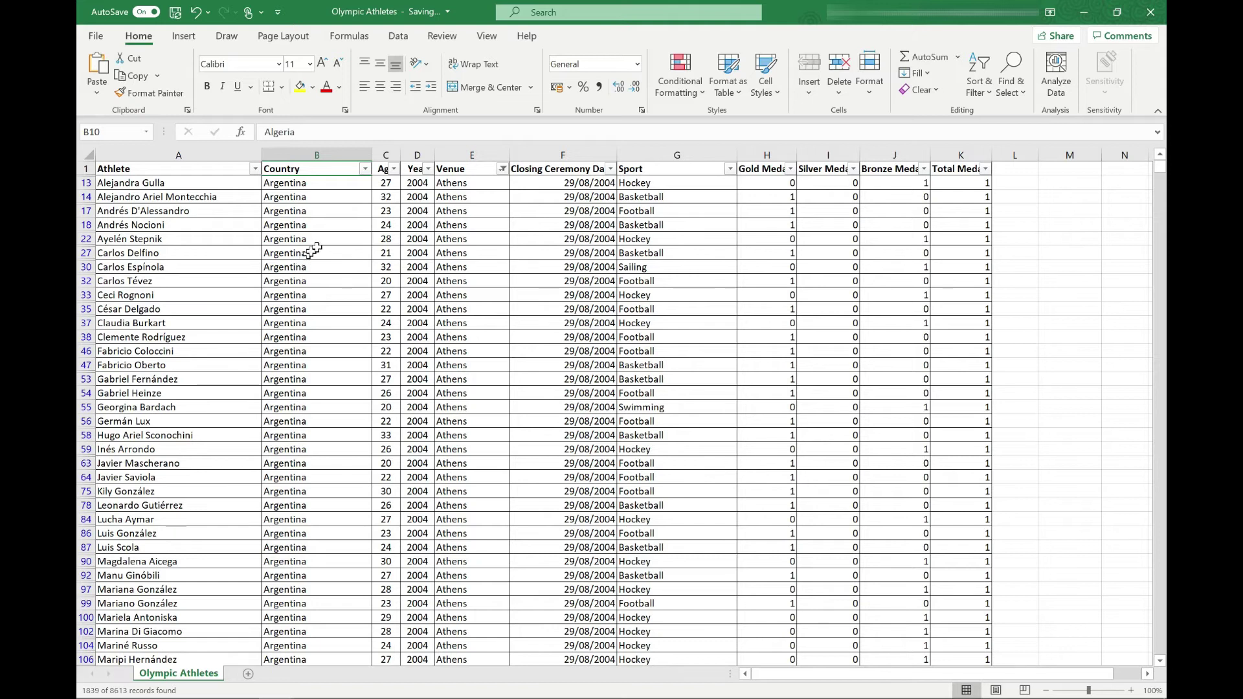
Filter the Age column to show only age 20
left_click(393, 169)
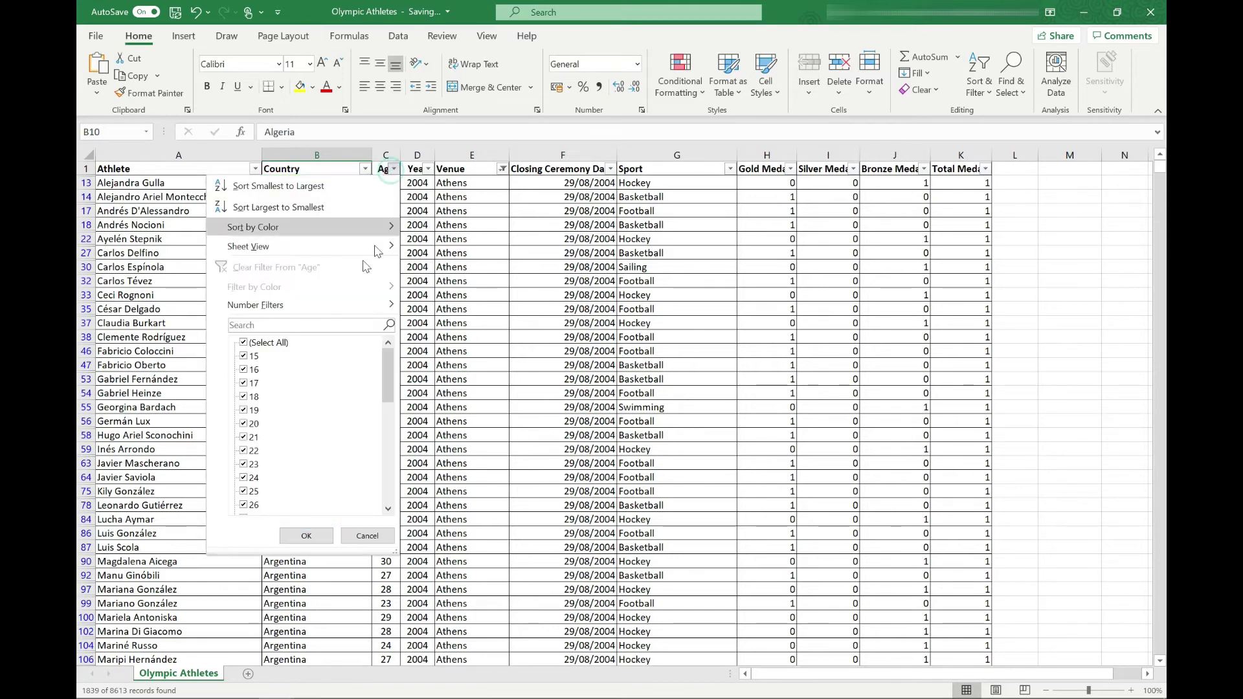
left_click(270, 343)
left_click(250, 424)
left_click(304, 537)
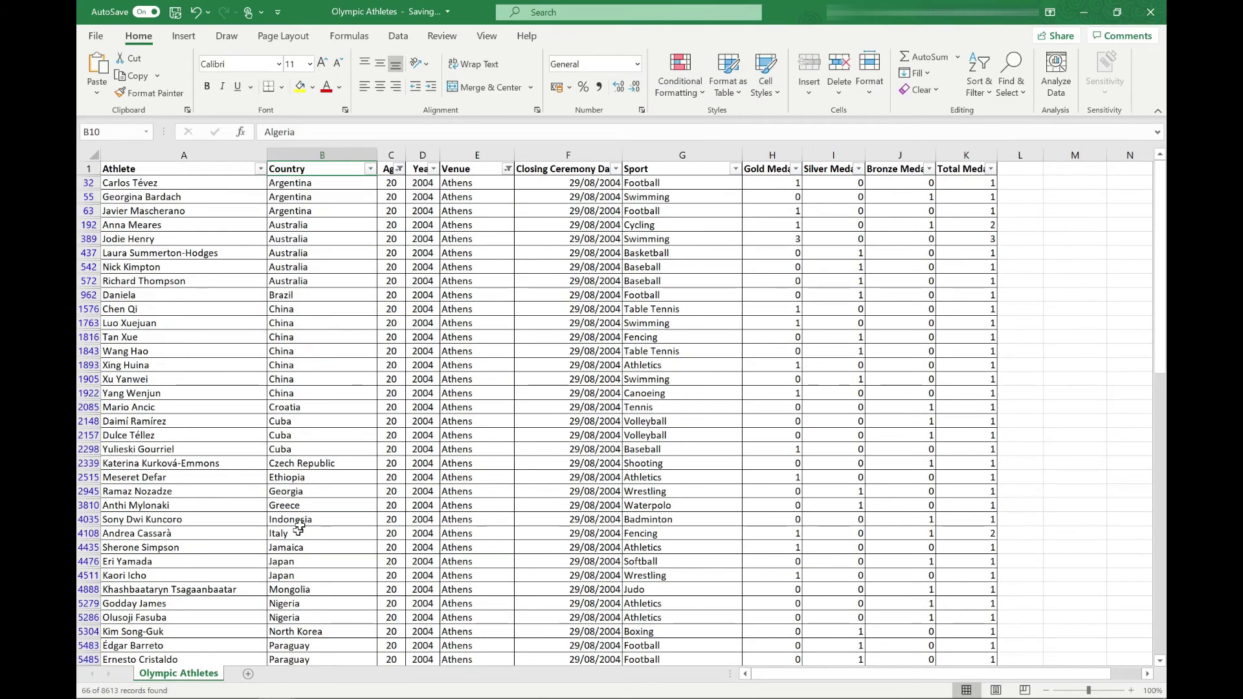
Filter the Sport column to Football only, leaving six records
left_click(735, 169)
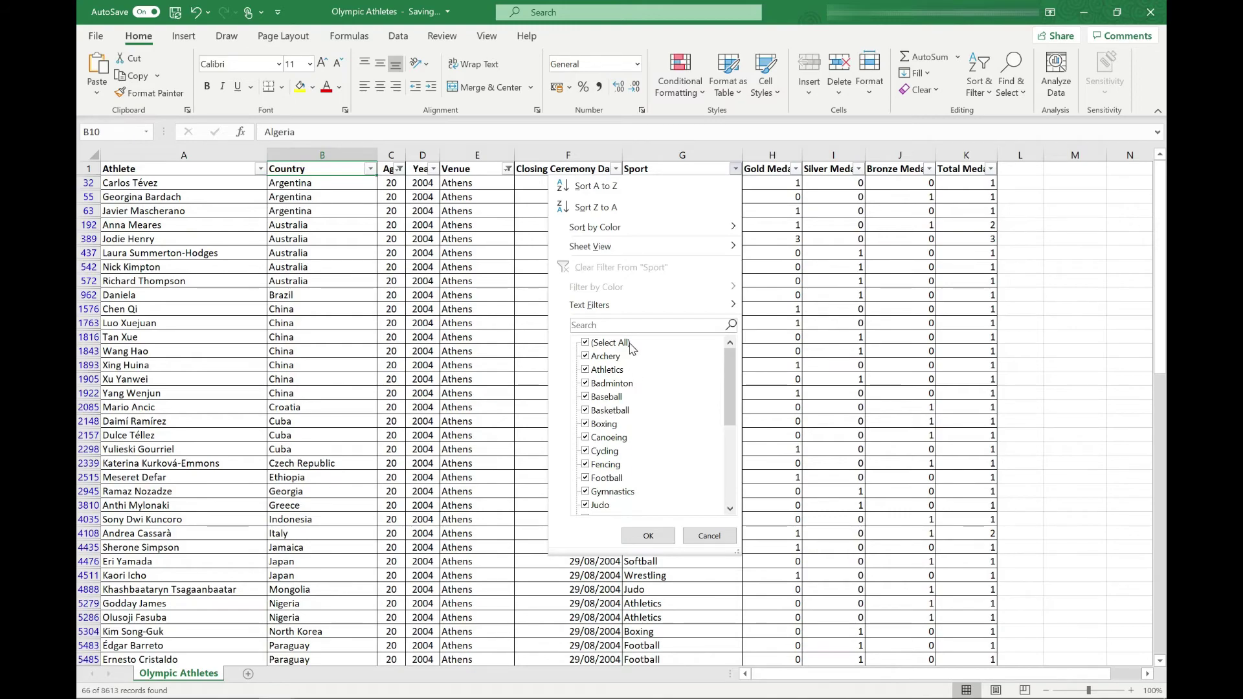
left_click(587, 343)
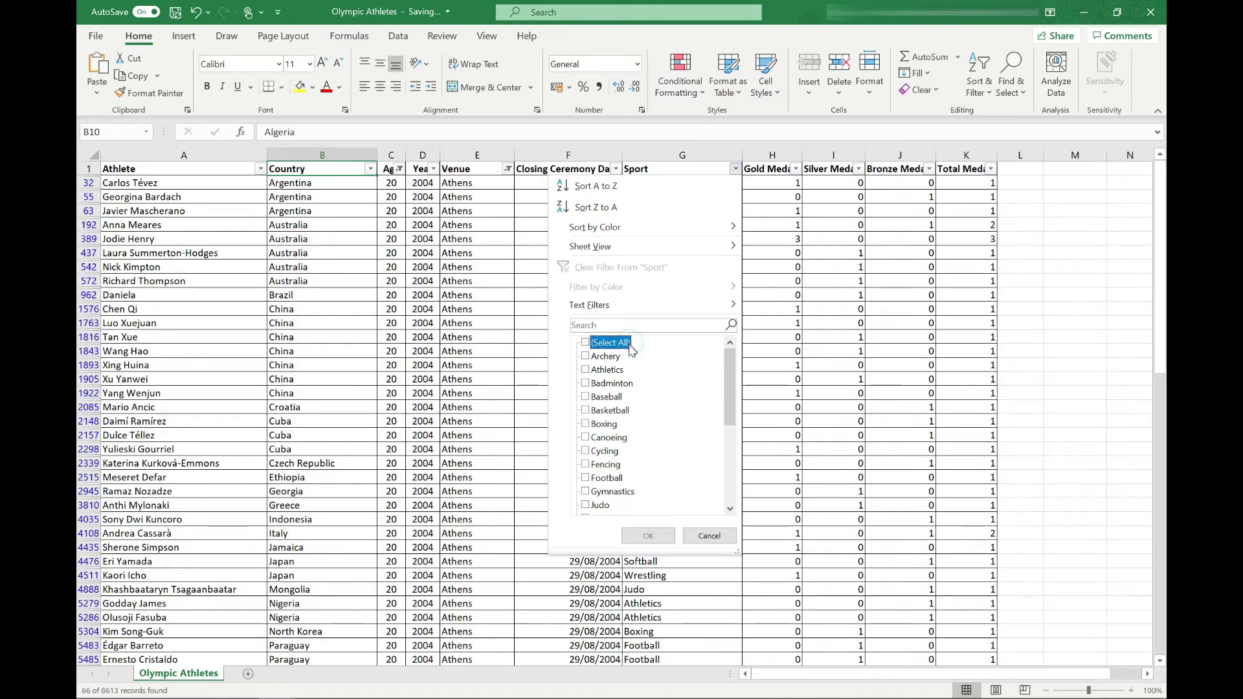
left_click(602, 479)
left_click(641, 536)
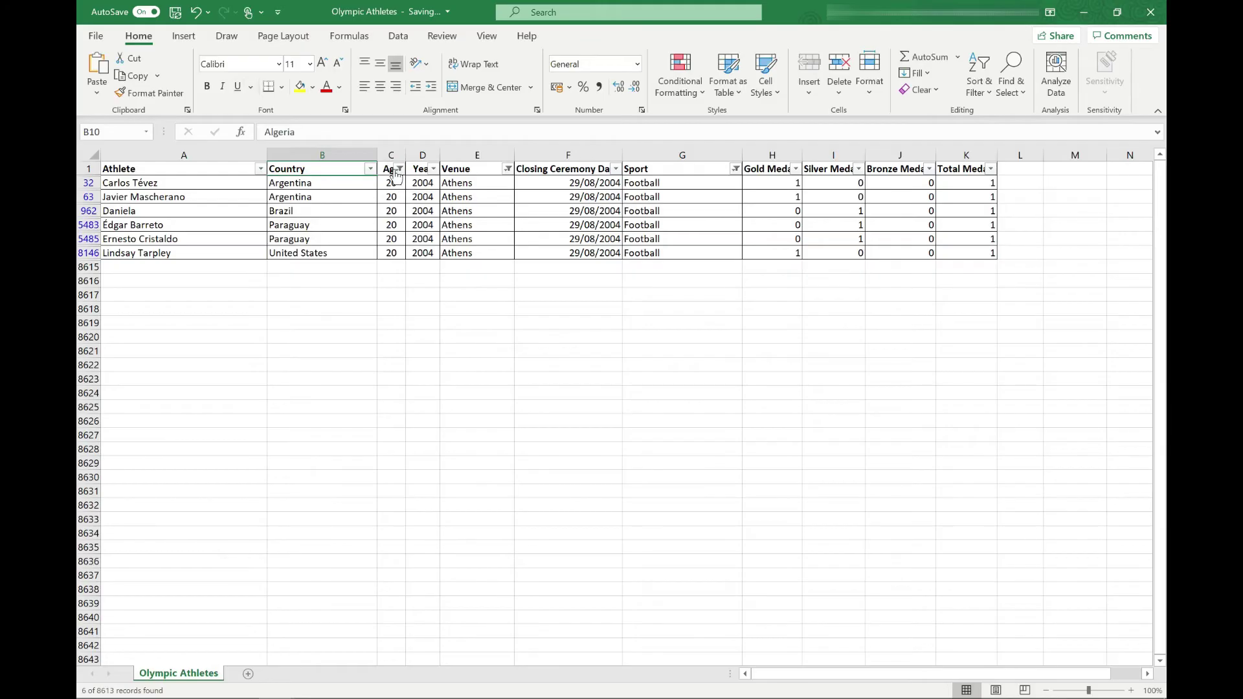
Recheck the Age filter settings without changing them
left_click(399, 169)
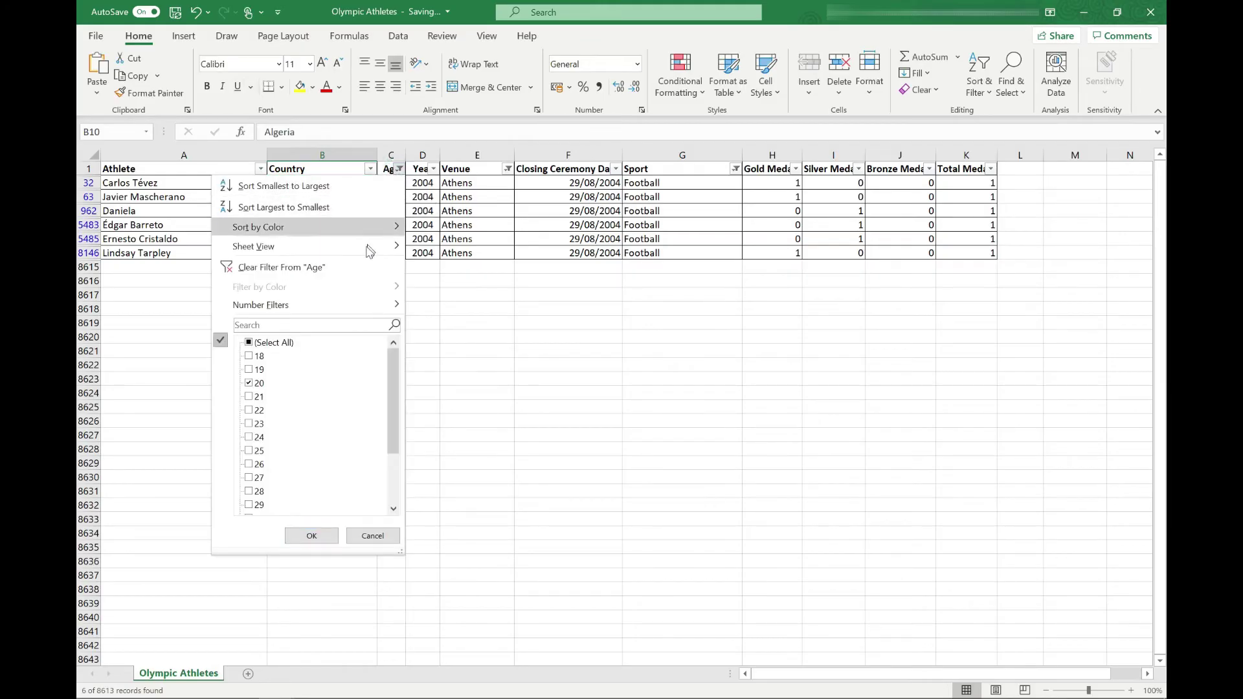
left_click(311, 536)
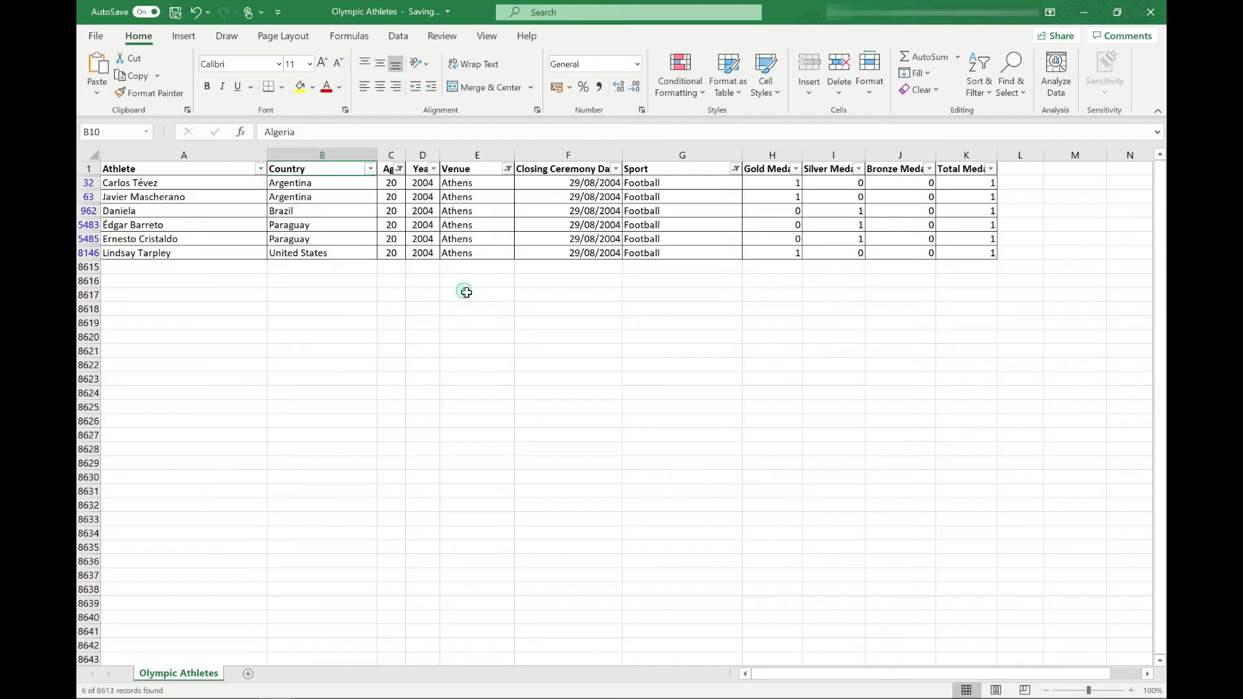
left_click(981, 93)
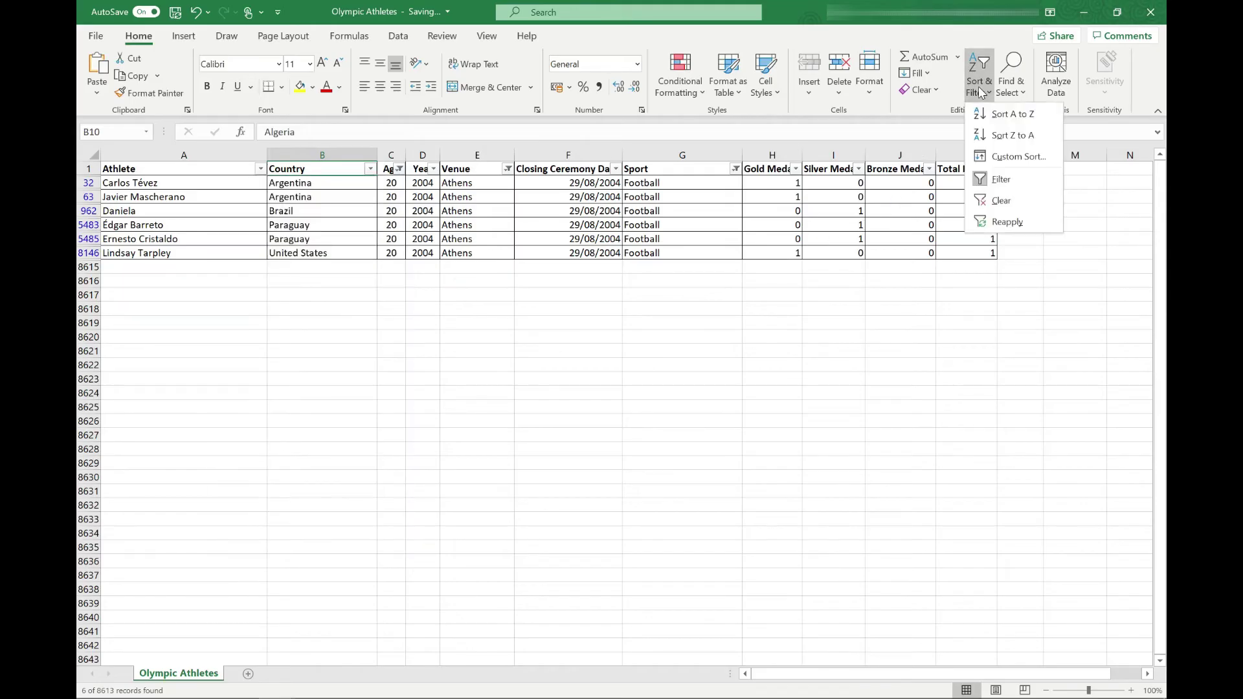
Clear all filters and turn the header filter arrows off with Ctrl+Shift+L
left_click(1000, 202)
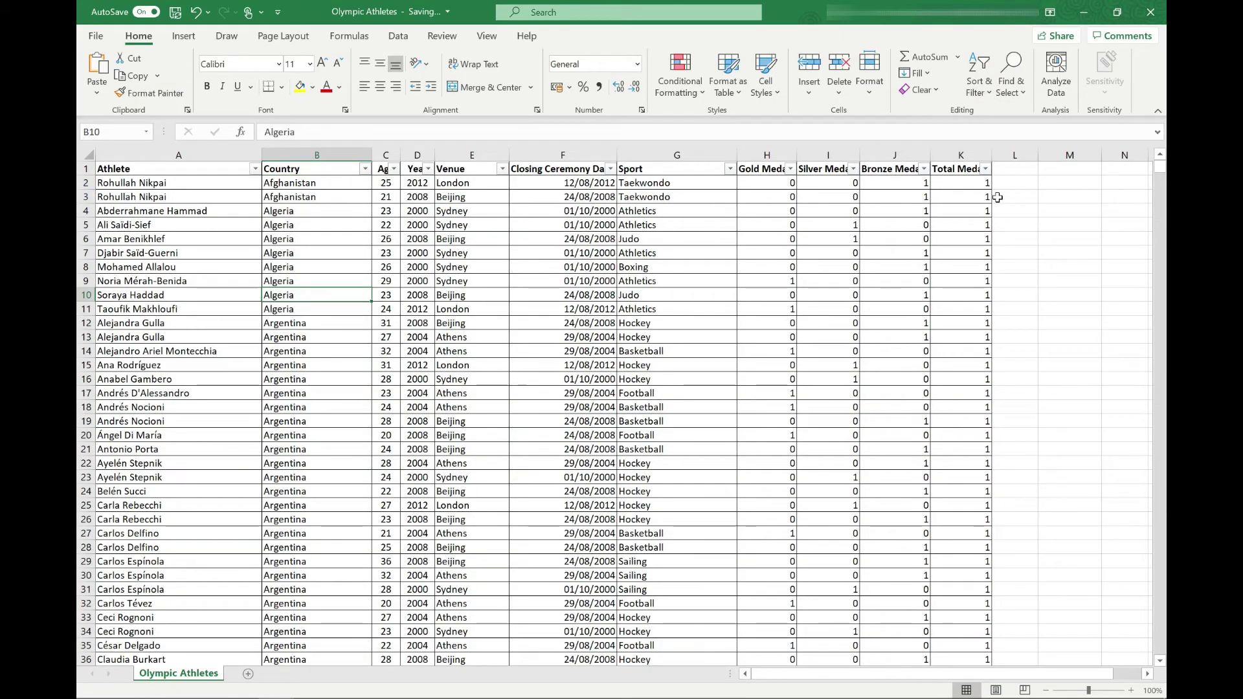
left_click(152, 167)
key("ctrl+shift+l")
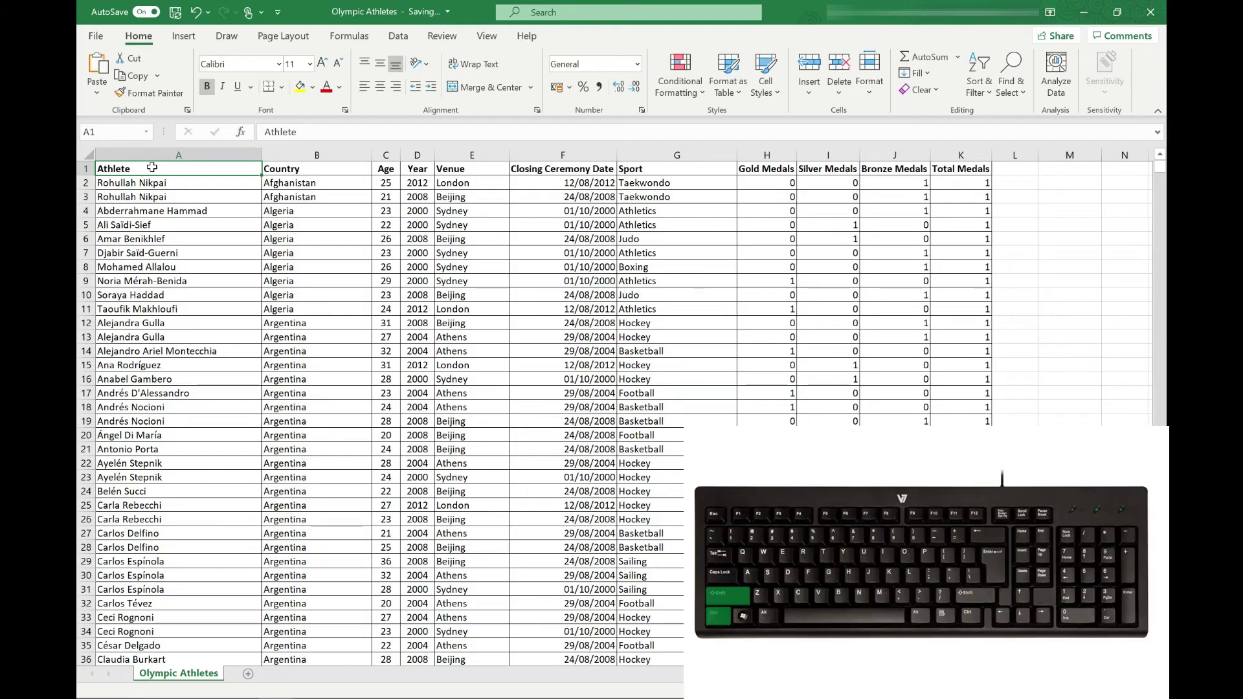
Toggle the filter arrows back on, check the Athlete filter, then switch them off again
key("ctrl+shift+l")
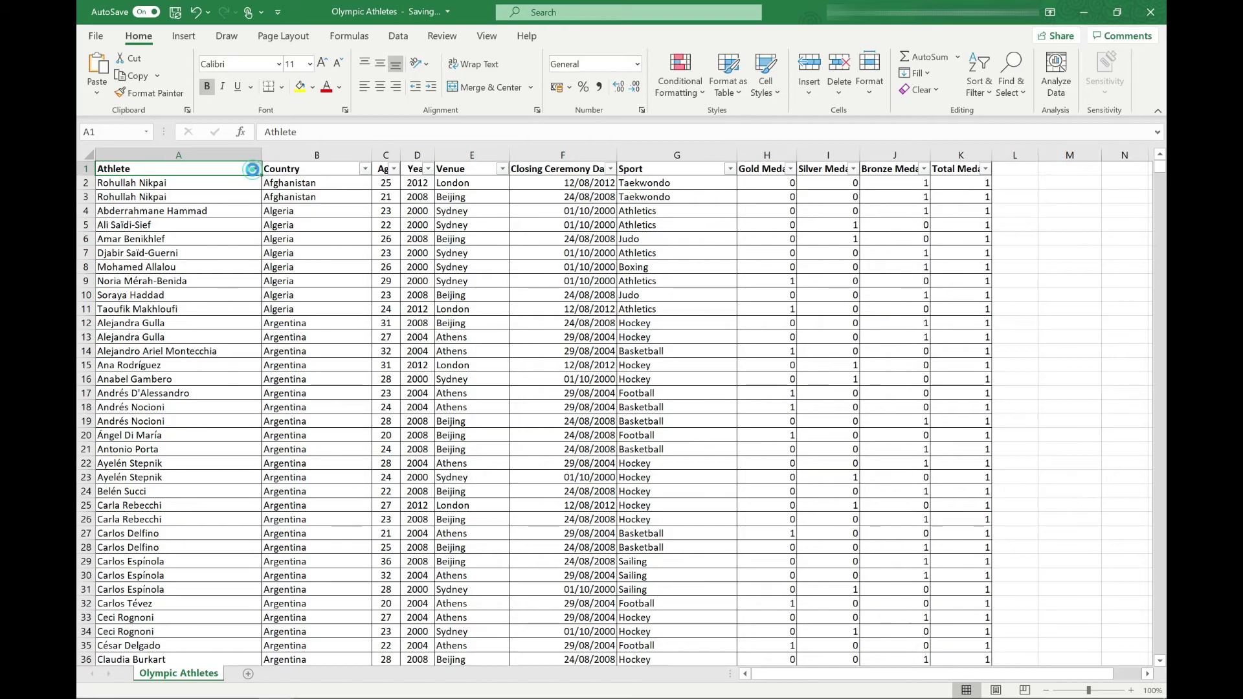
left_click(253, 169)
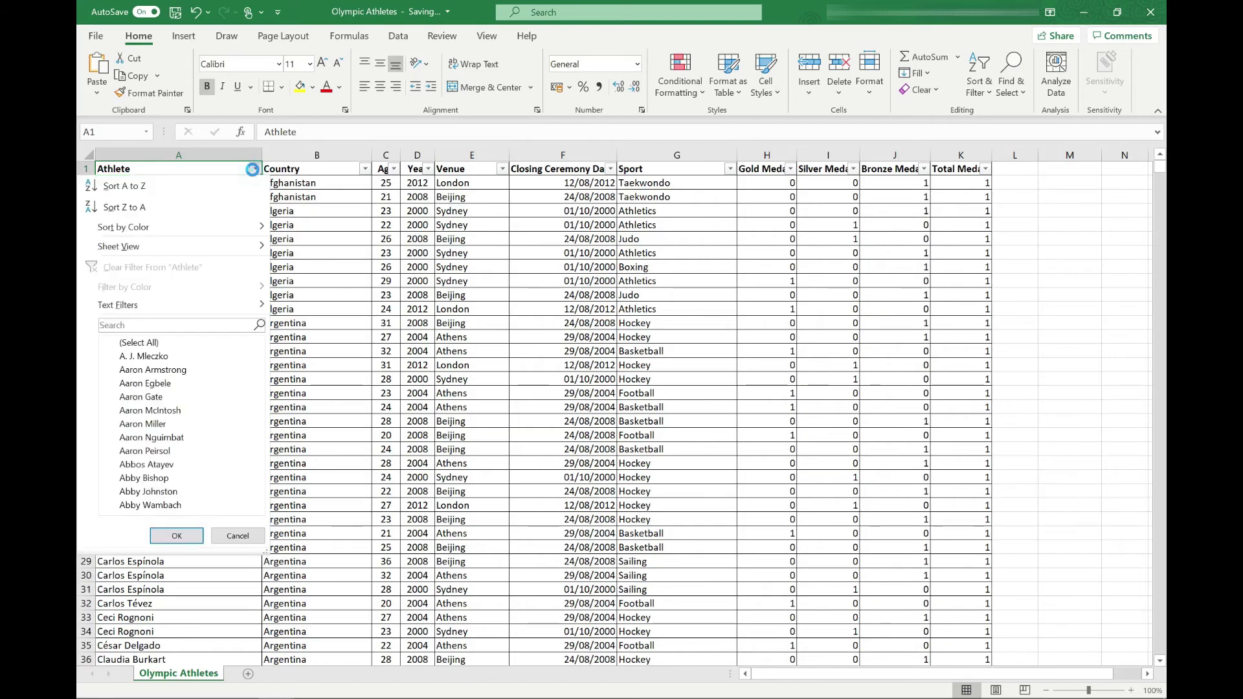
left_click(254, 169)
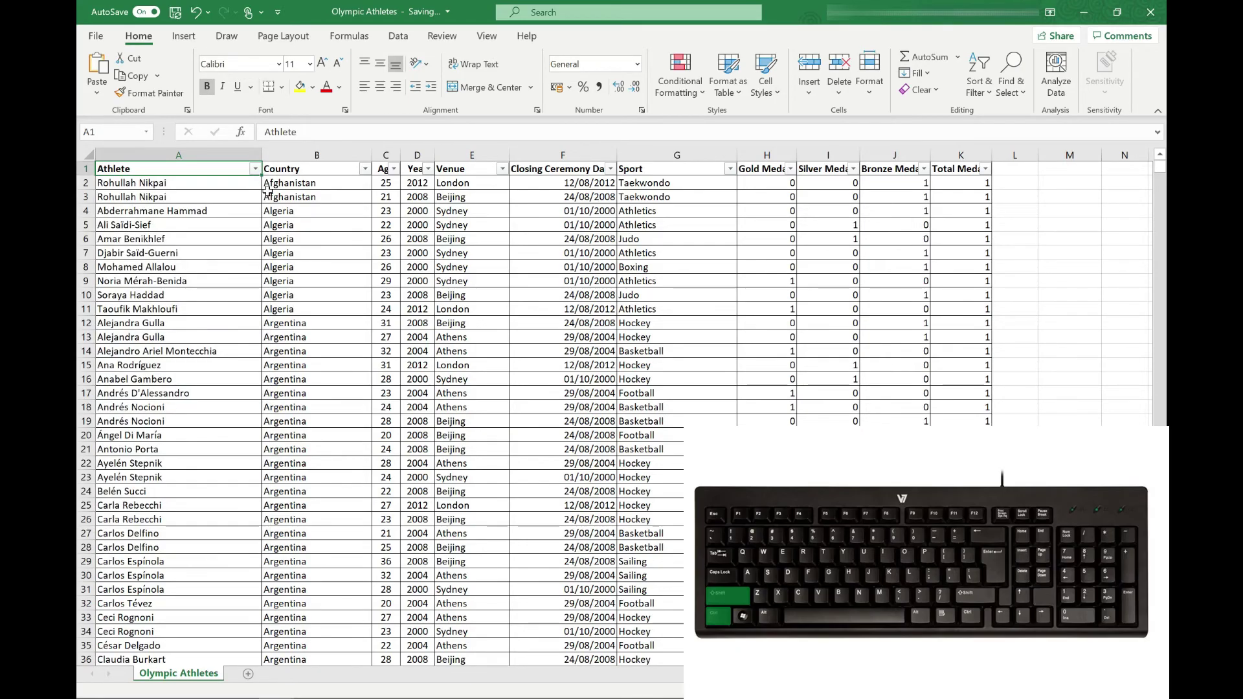
key("ctrl+shift+l")
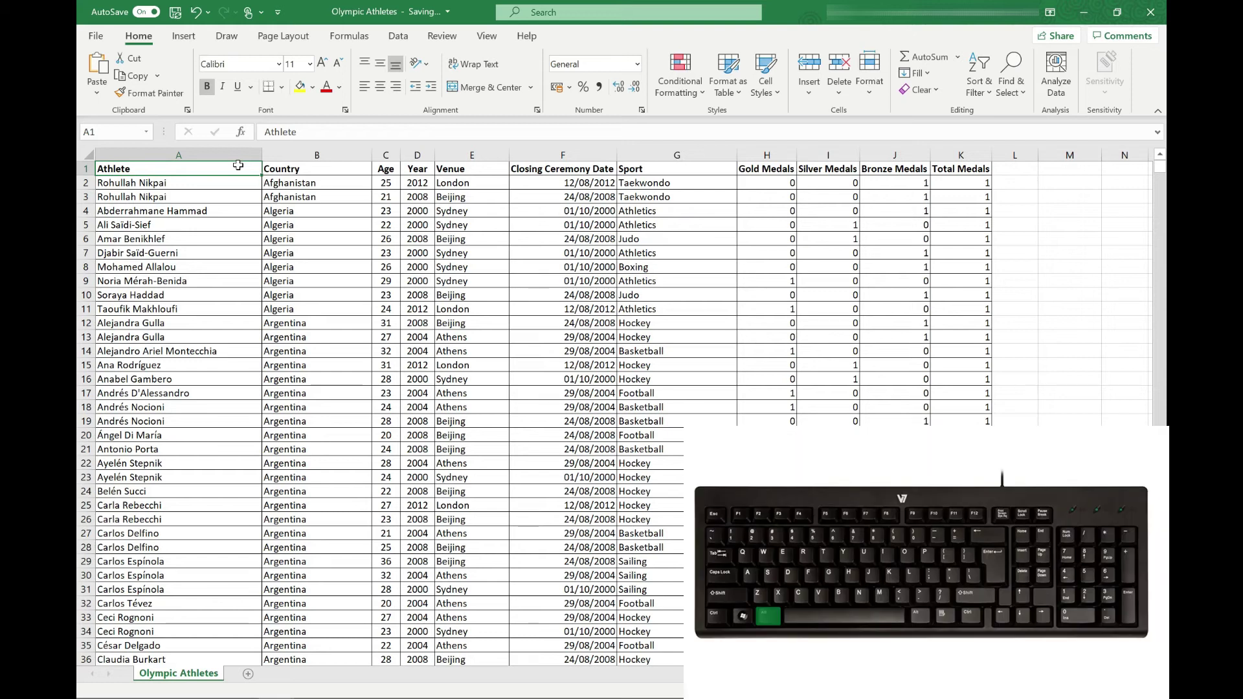
Sort the athlete table A to Z by athlete name using Alt, H, S, S
key("alt")
key("h")
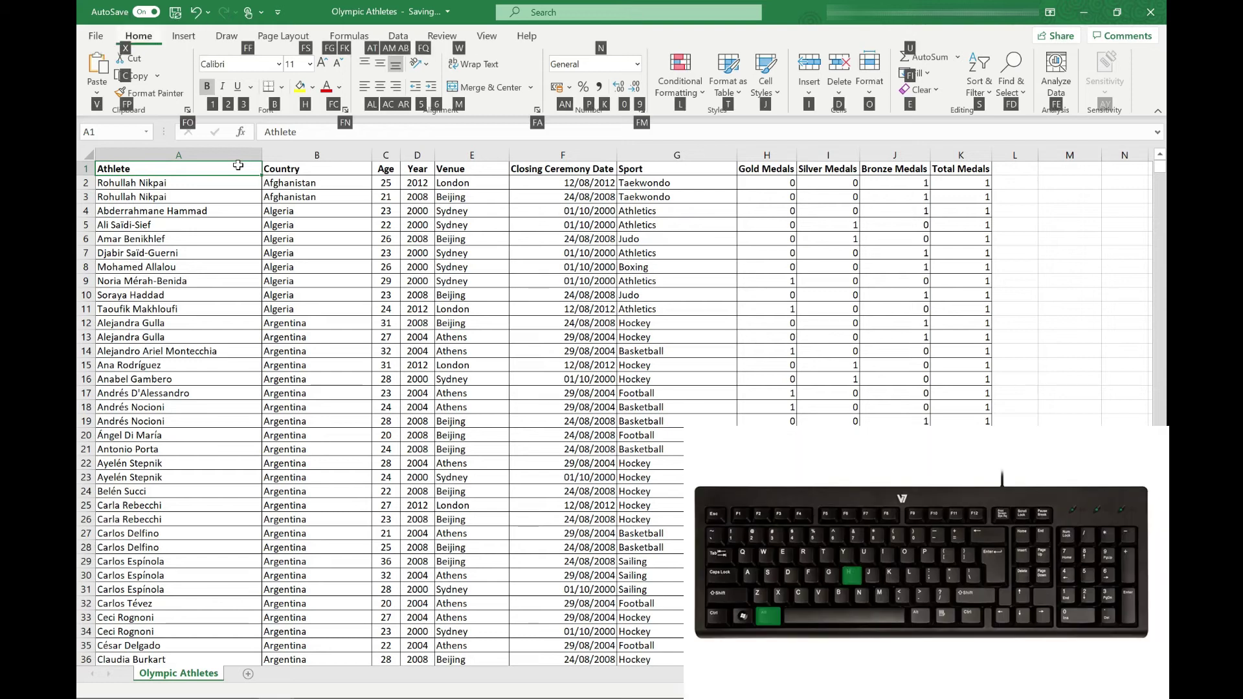
key("s")
key("s")
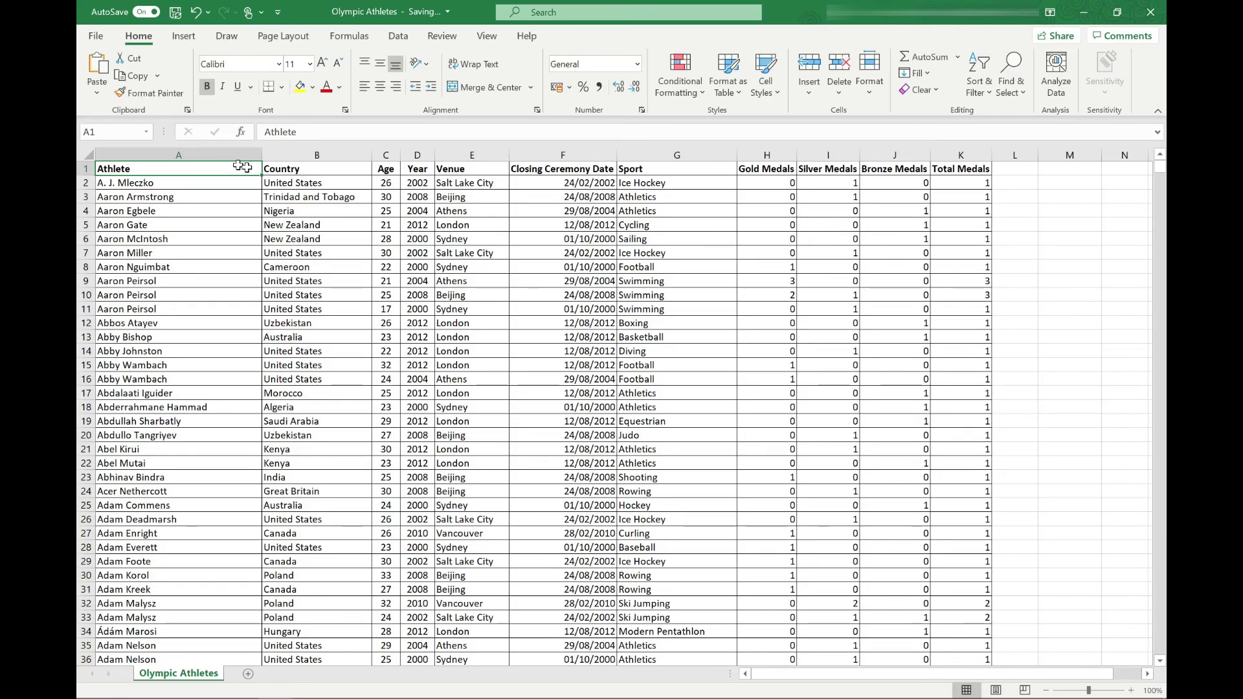
Sort the athletes by age from youngest to oldest
left_click(386, 184)
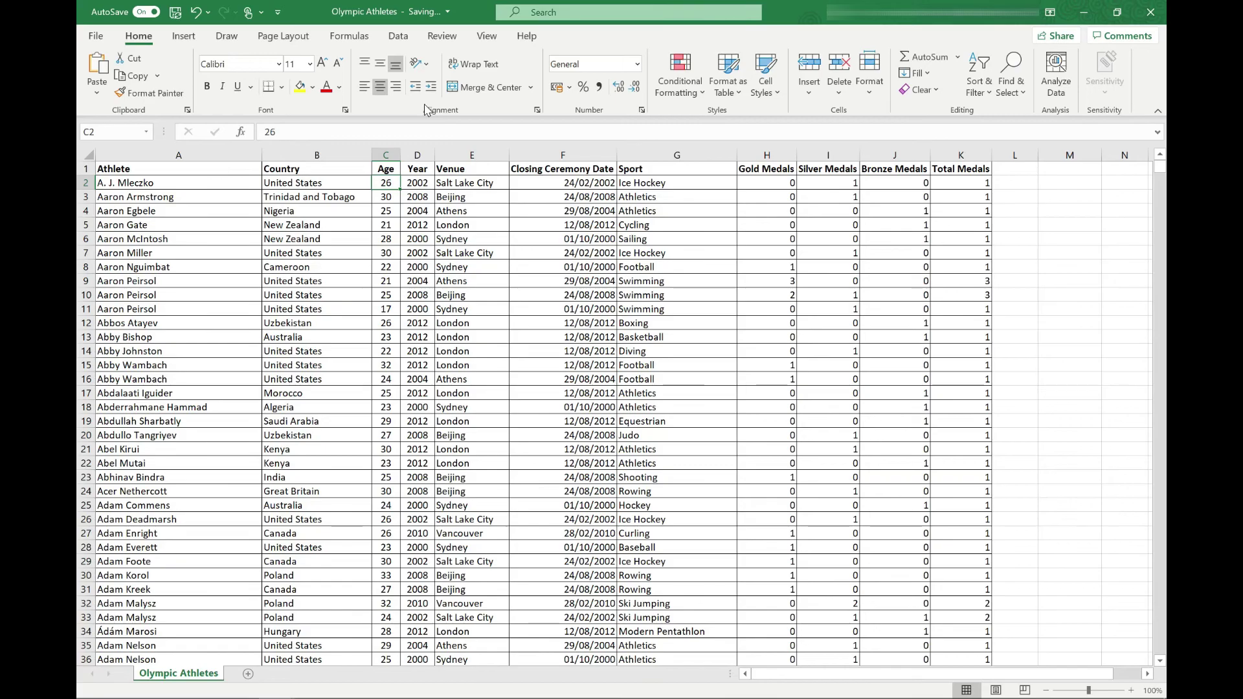
key("alt+h")
key("s")
key("s")
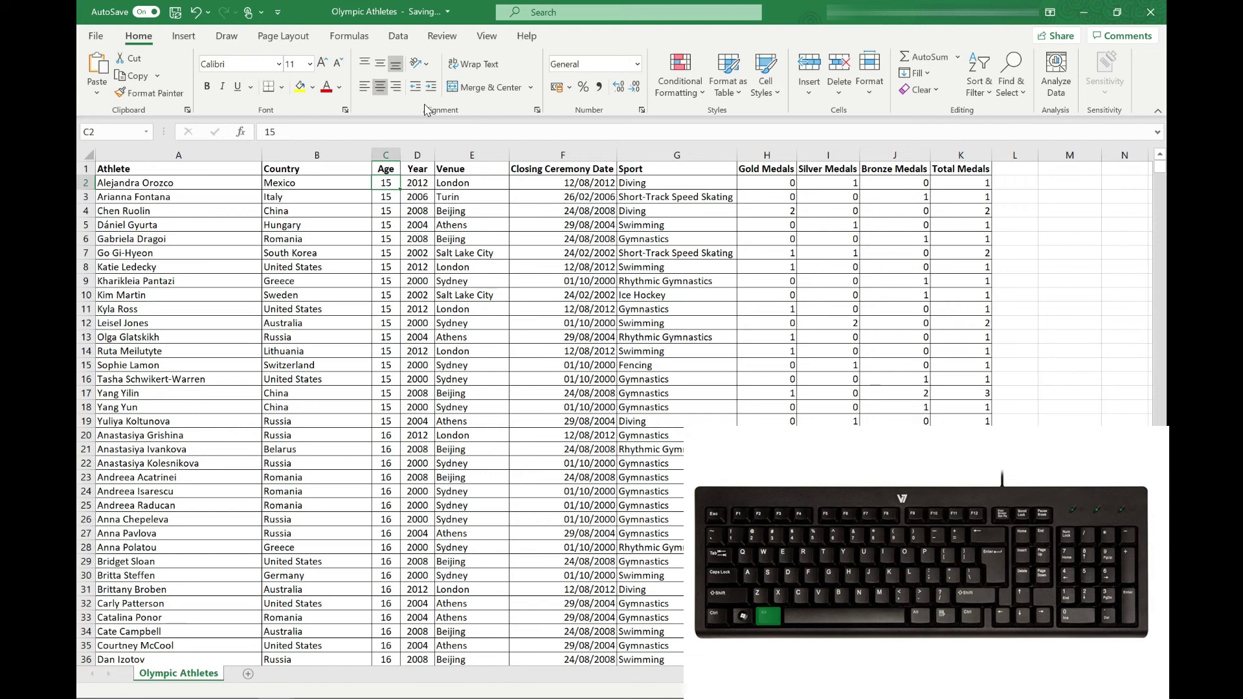
Re-sort the ages from oldest to youngest, starting with the 61-year-old
key("alt")
key("h")
key("s")
key("o")
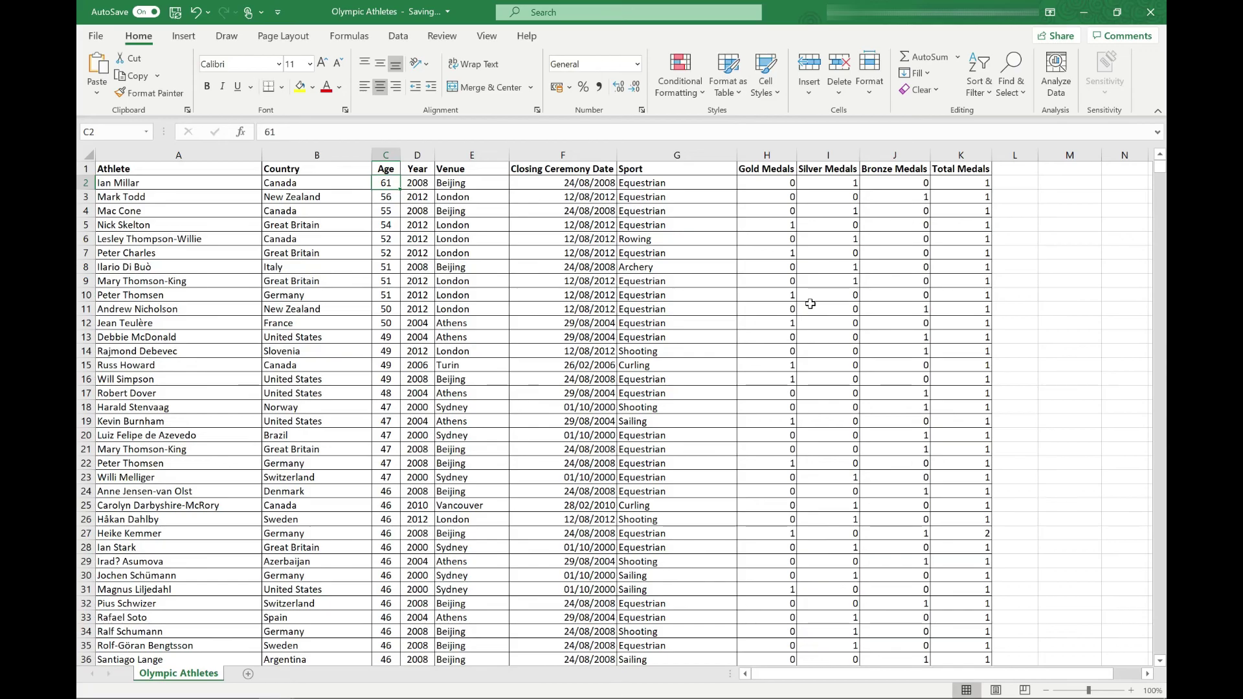
Confirm a Custom Sort on Age, Largest to Smallest, restoring the header filter arrows
key("alt")
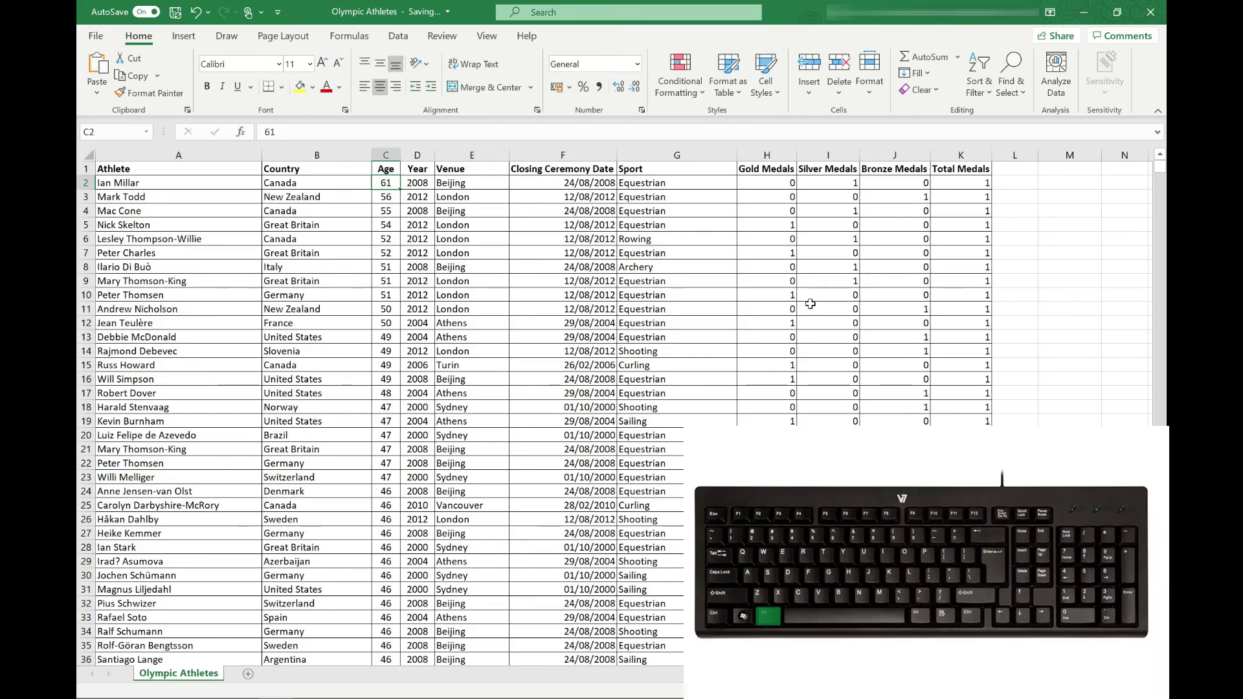
key("h")
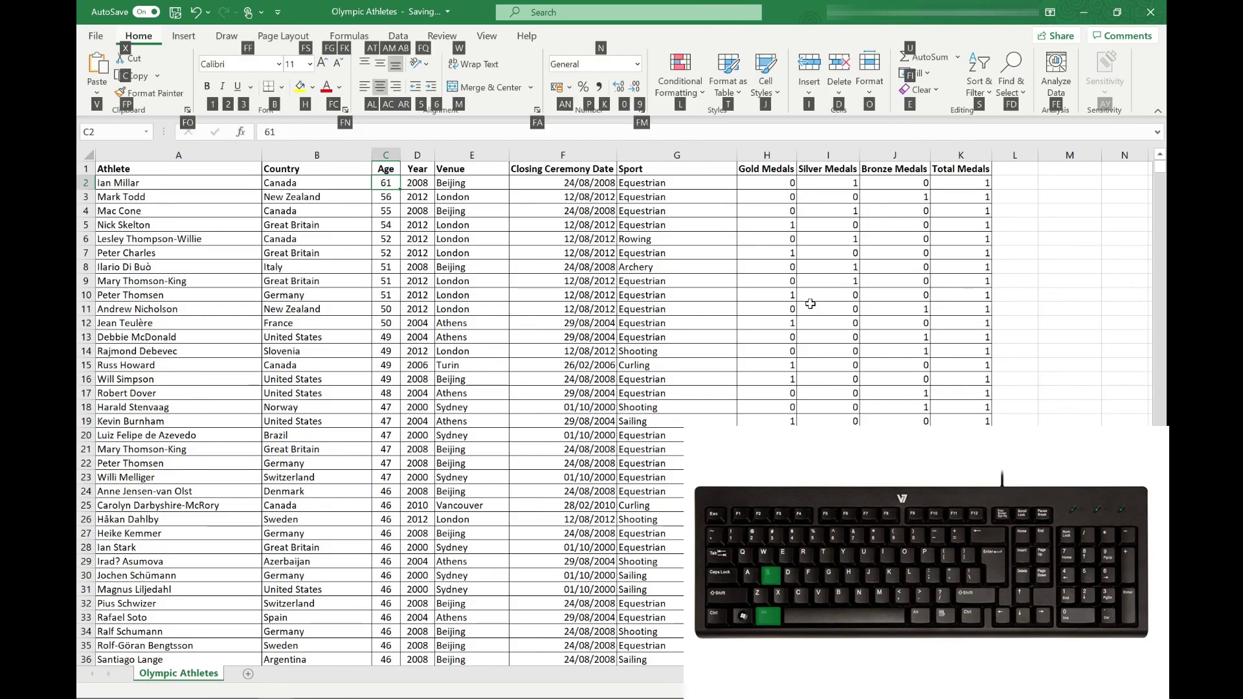
key("s")
key("u")
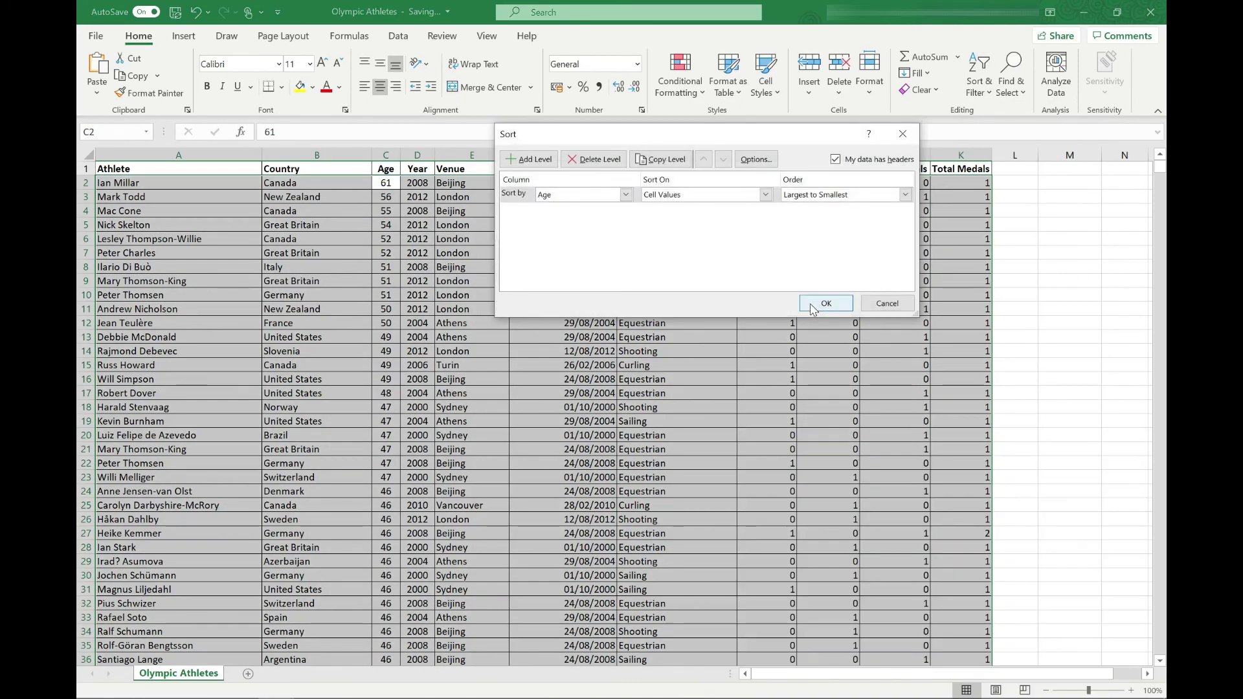
left_click(811, 306)
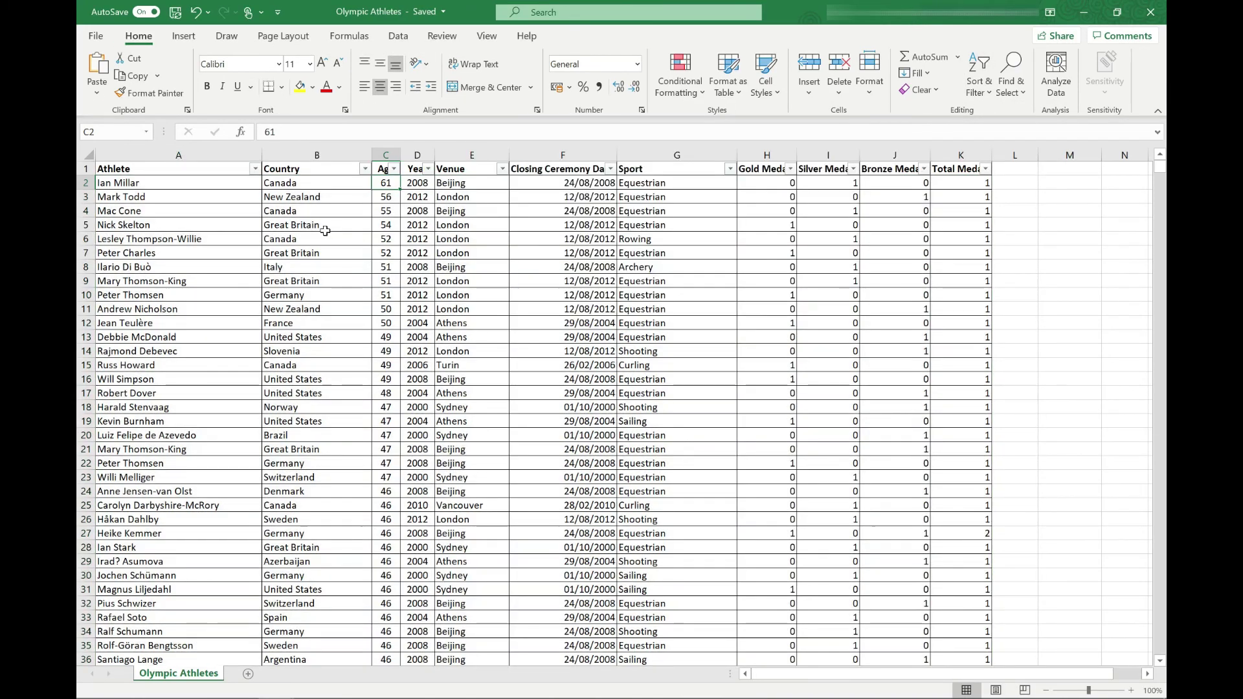
Filter the Venue column to show only Athens athletes
left_click(503, 169)
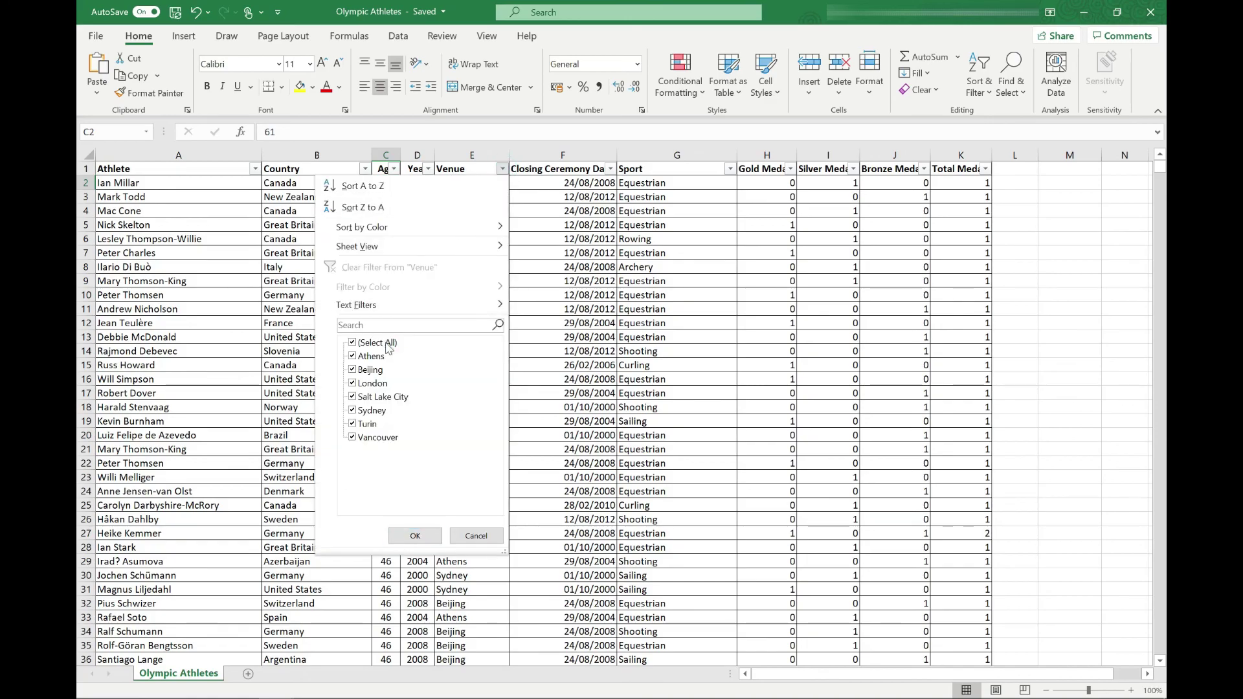
left_click(352, 343)
left_click(371, 357)
left_click(415, 536)
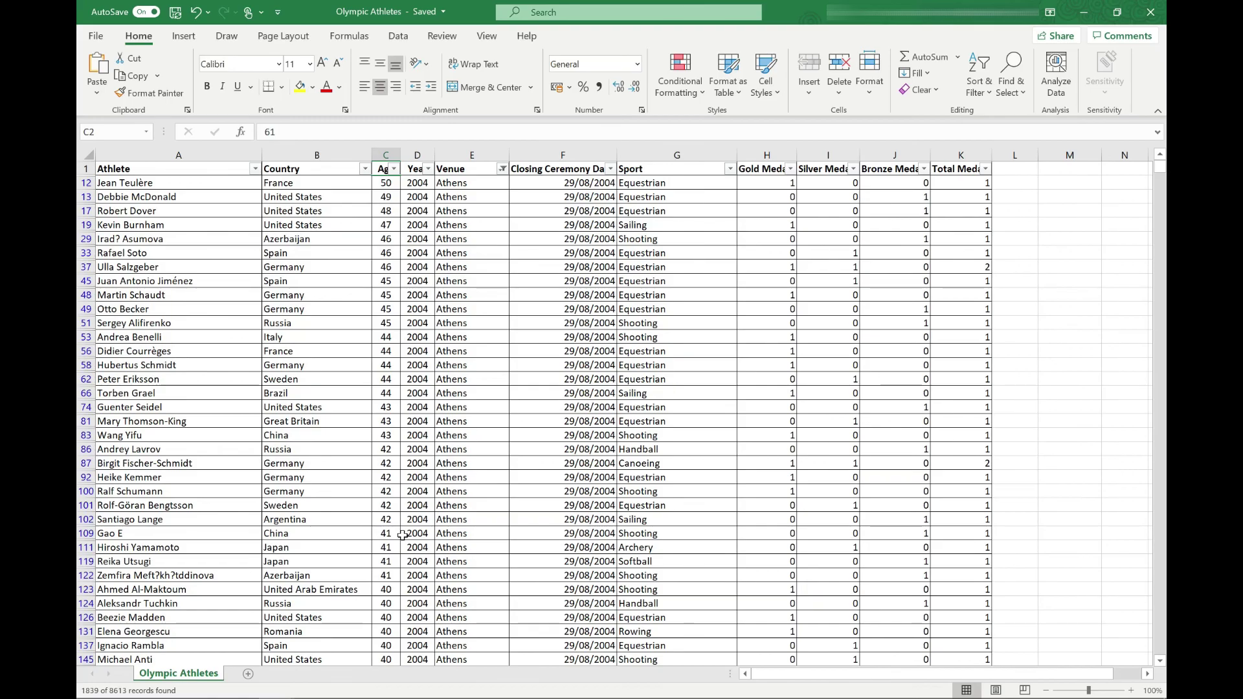
Clear the Athens filter to show the full athlete list again
key("h")
key("s")
key("c")
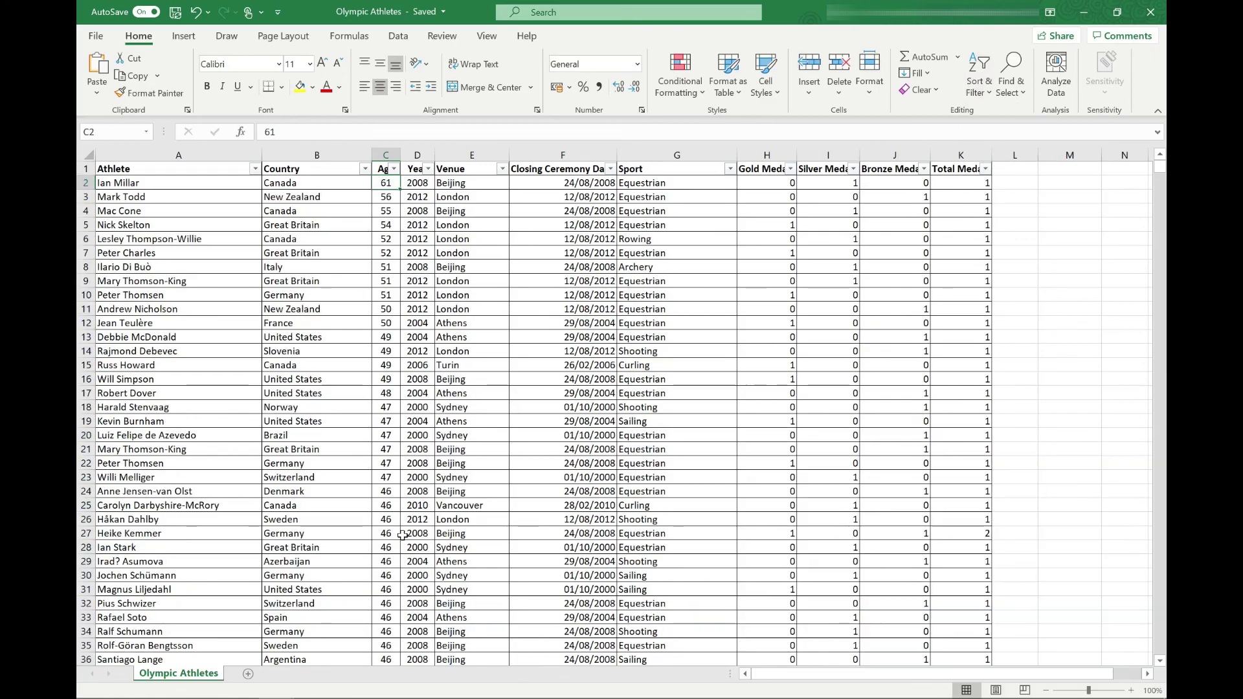
key("ctrl+z")
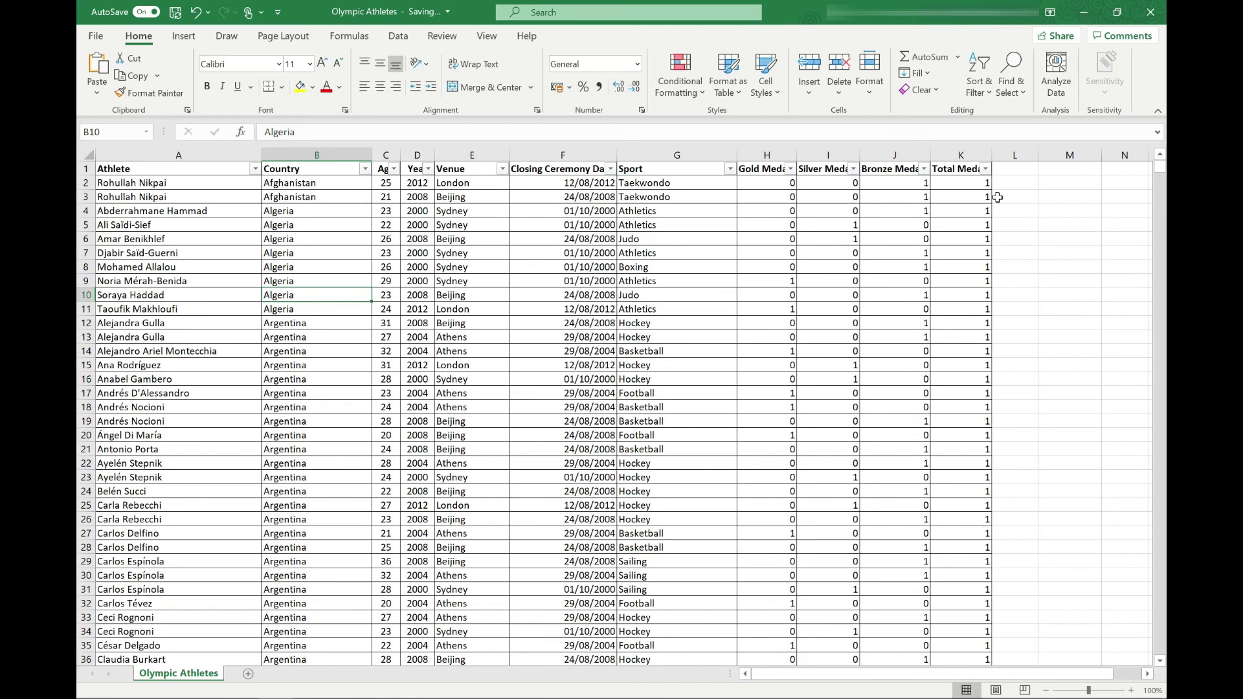